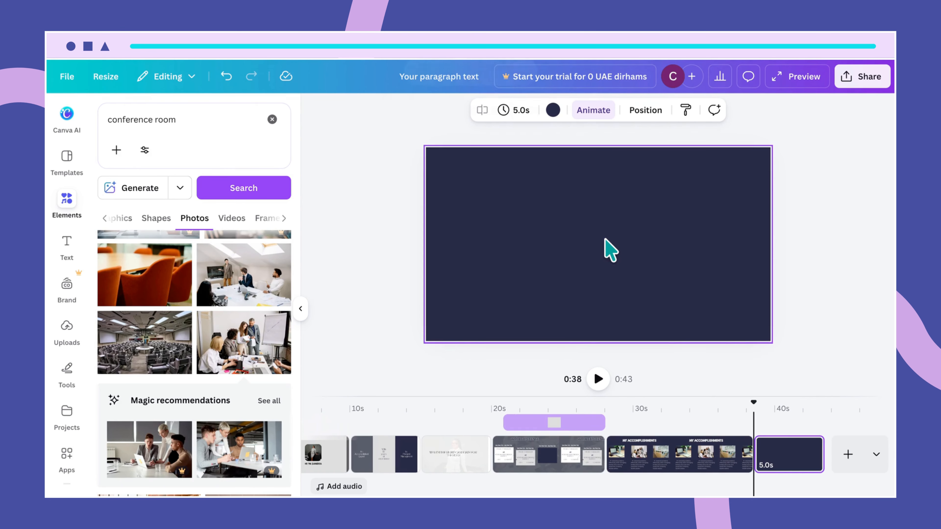
- Change the last page's background colour from the document colours to white
{"action": "left_click", "coordinate": [552, 110]}
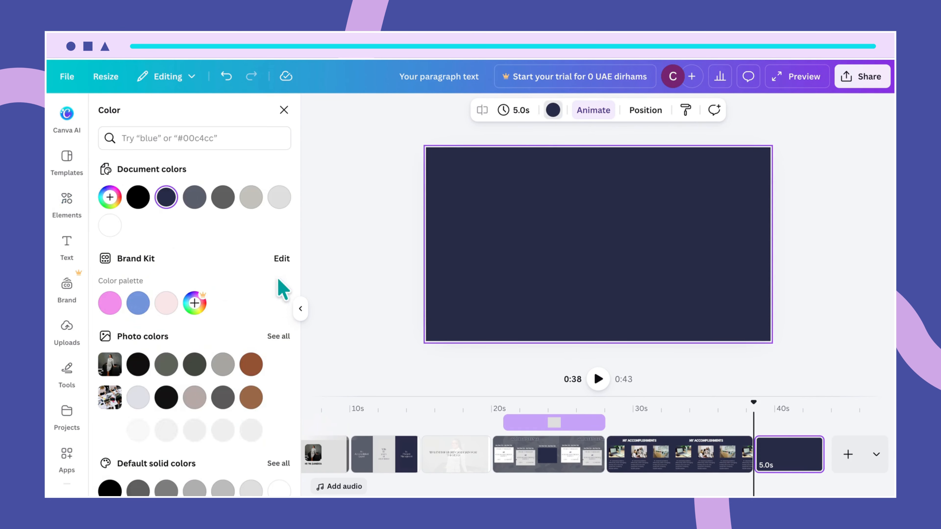
{"action": "left_click", "coordinate": [111, 227]}
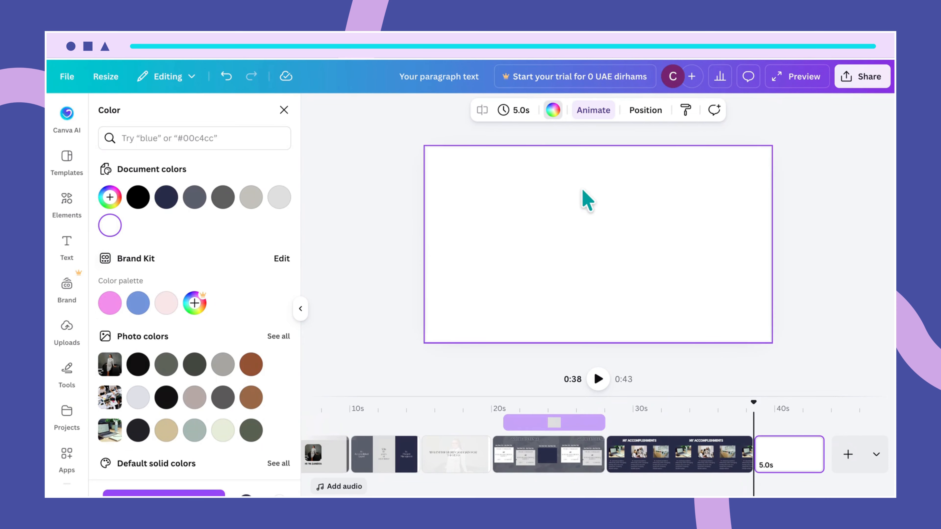
{"action": "key", "text": "t"}
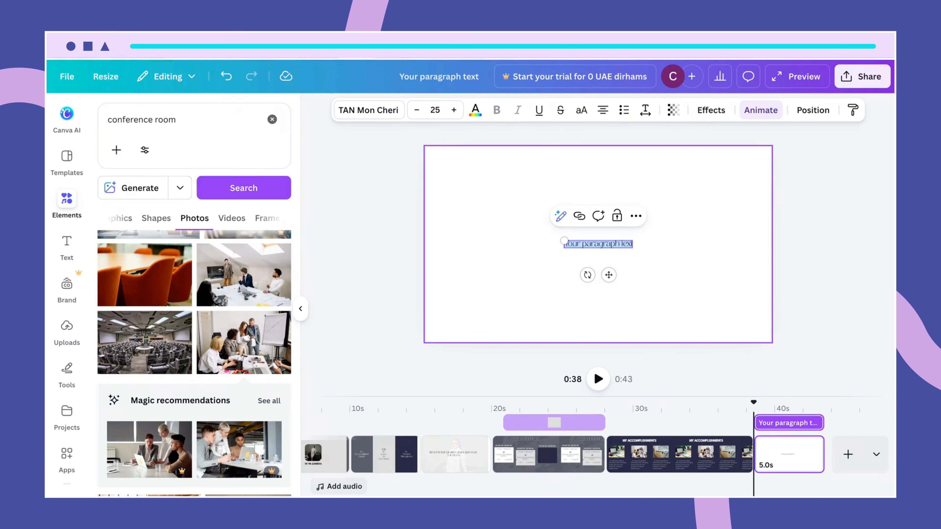
{"action": "left_click_drag", "start_coordinate": [553, 238], "coordinate": [510, 235]}
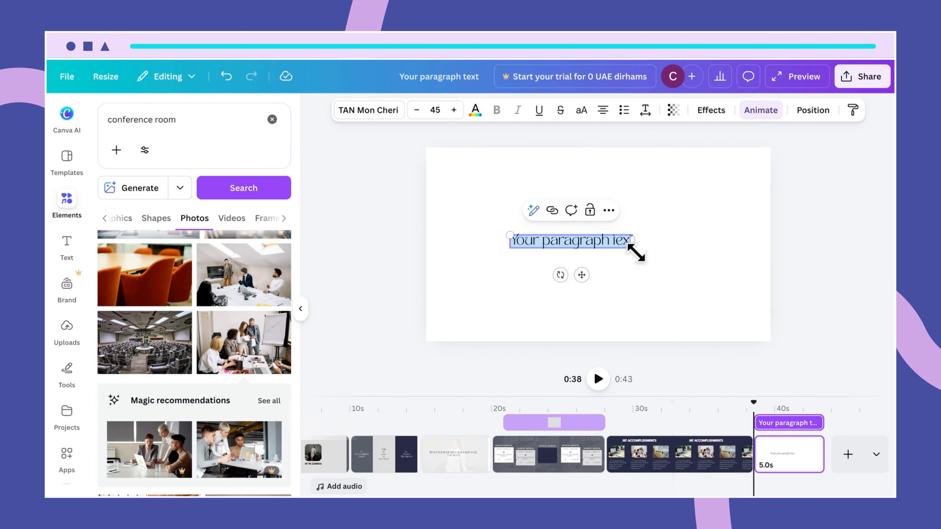
{"action": "left_click_drag", "start_coordinate": [636, 254], "coordinate": [632, 244]}
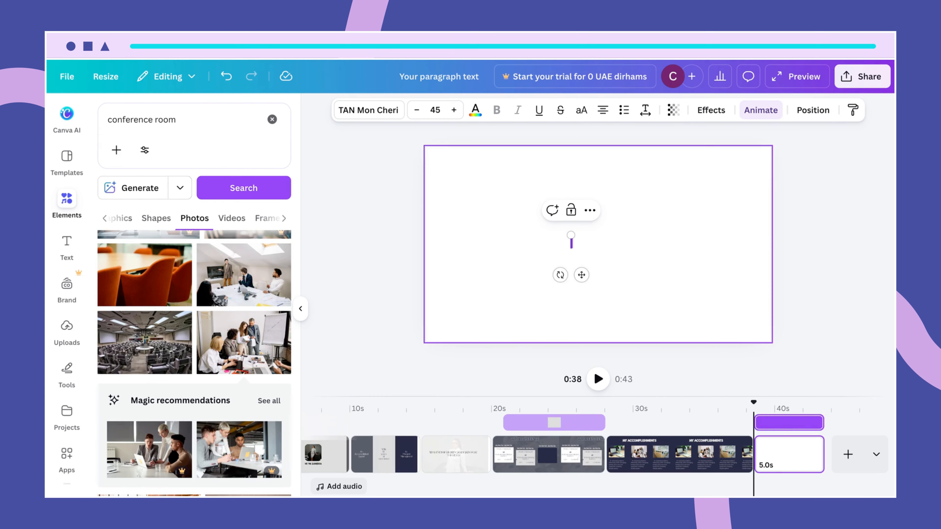
- Copy the "MY ACCOMPLISHMENTS" heading from the preceding page onto the blank last page
{"action": "left_click", "coordinate": [723, 464]}
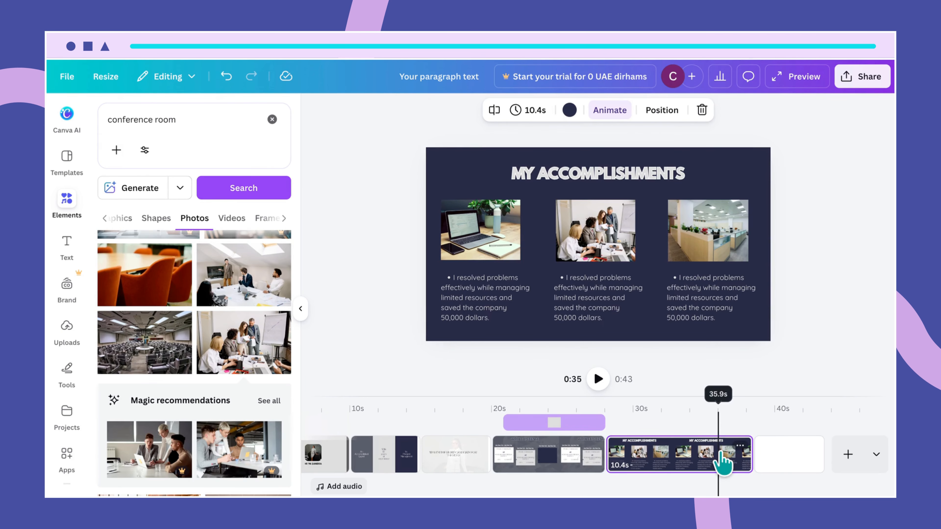
{"action": "left_click", "coordinate": [622, 181]}
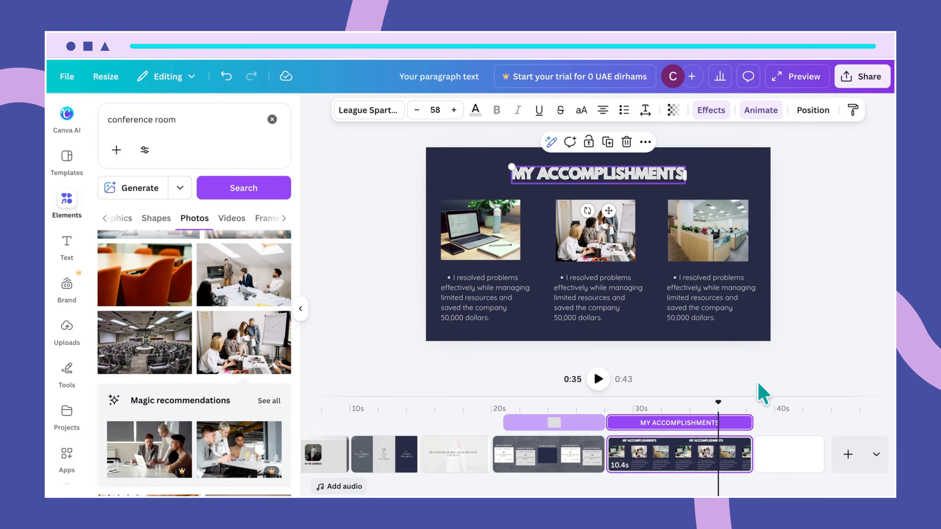
{"action": "left_click", "coordinate": [783, 448]}
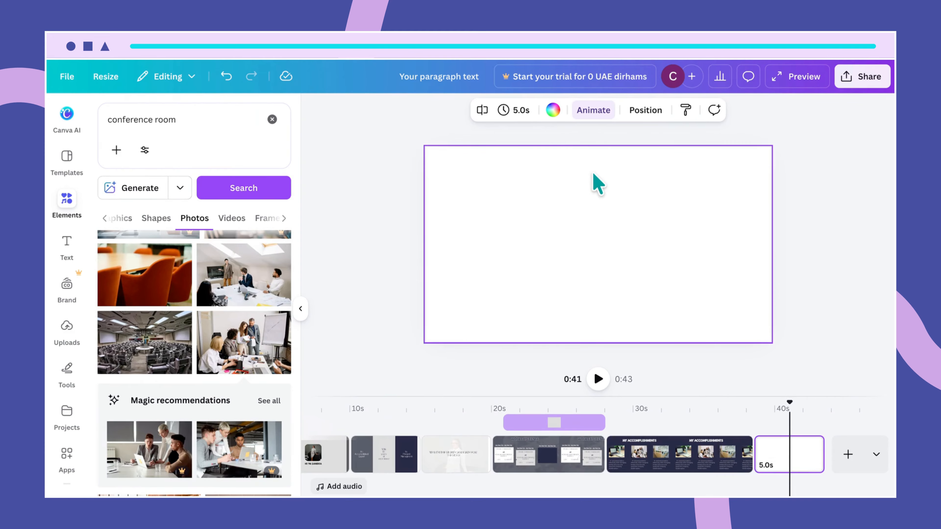
{"action": "key", "text": "ctrl+v"}
- Replace the pasted heading's text on the last page with "EDUCATION"
{"action": "double_click", "coordinate": [580, 176]}
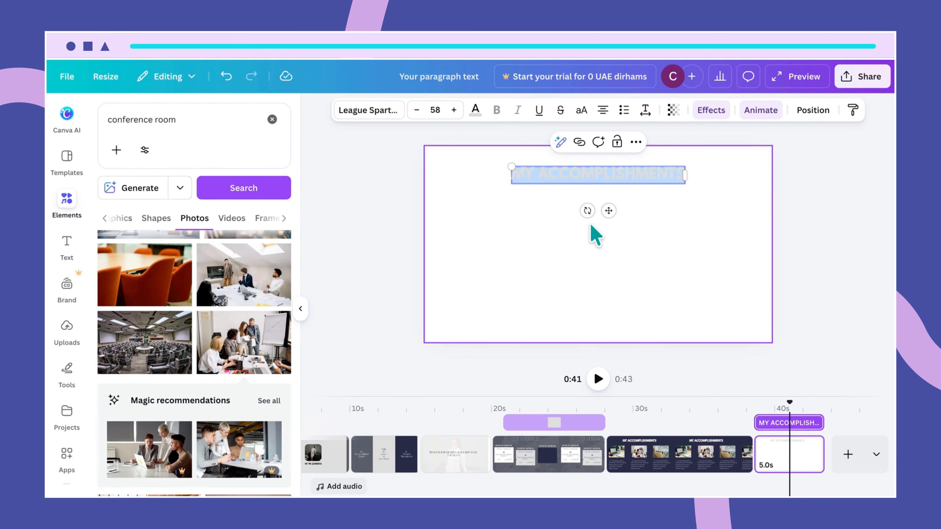
{"action": "key", "text": "BackSpace"}
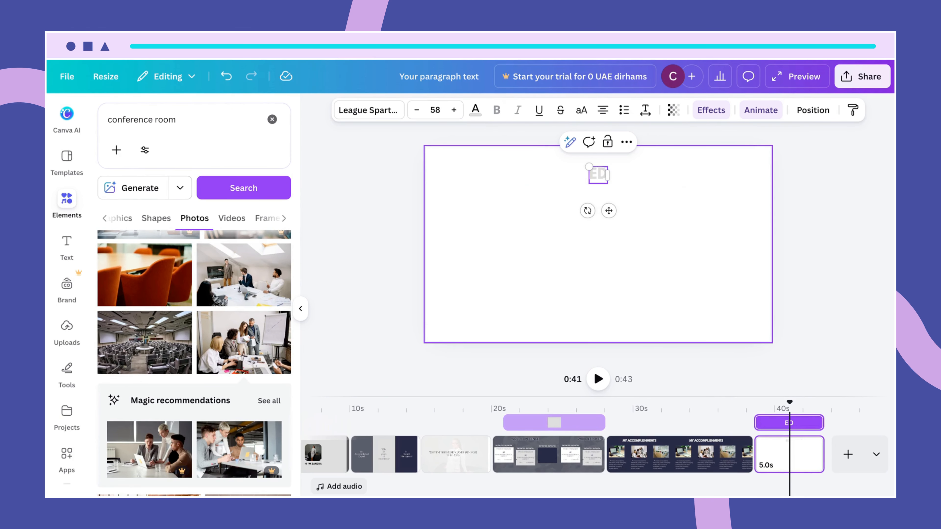
{"action": "type", "text": "EDUCATION"}
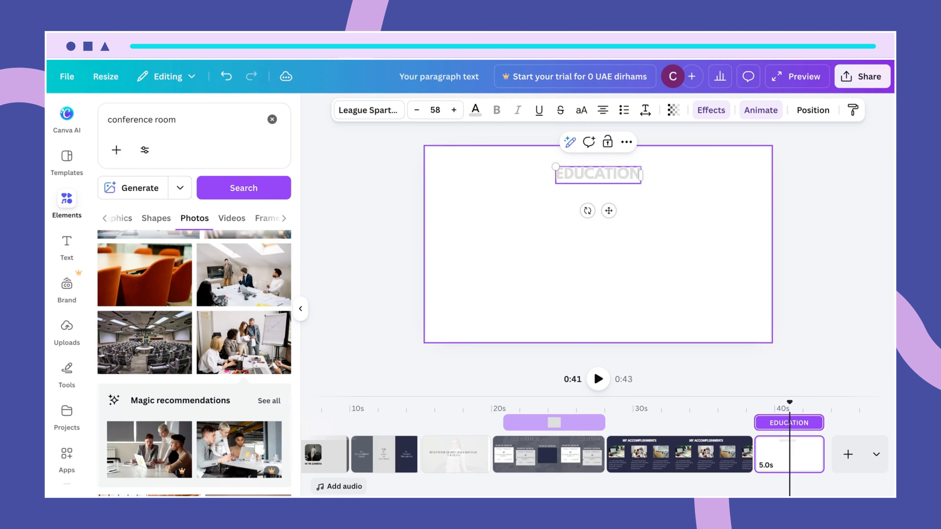
{"action": "left_click", "coordinate": [628, 218]}
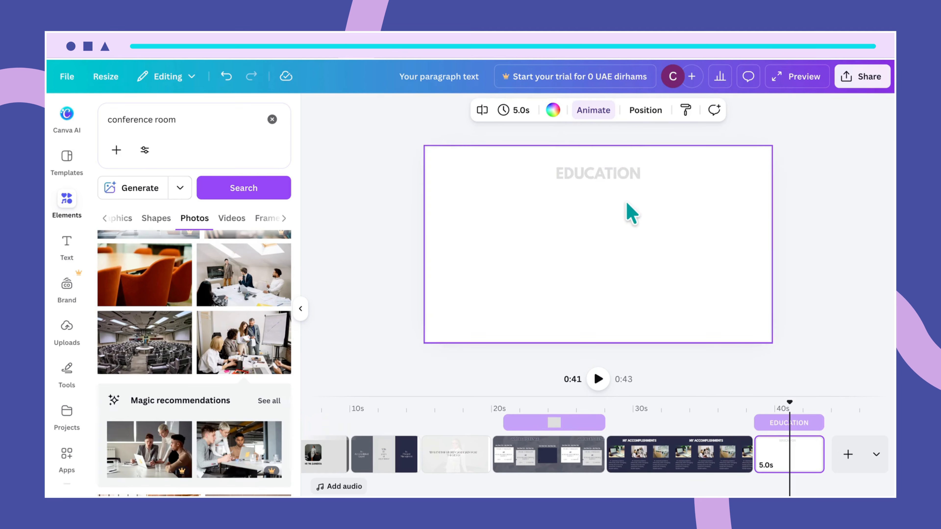
- Set the "EDUCATION" heading's text colour to the dark navy document colour
{"action": "left_click", "coordinate": [618, 180]}
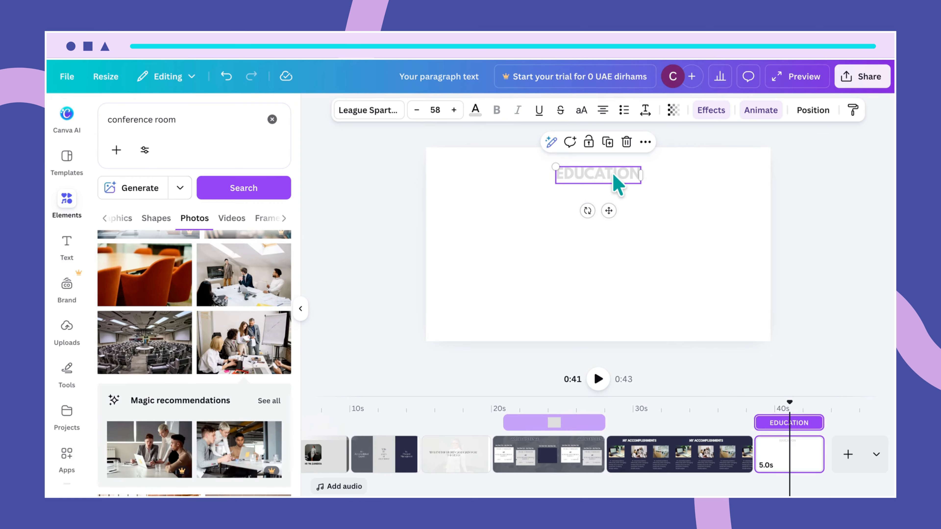
{"action": "left_click", "coordinate": [475, 110]}
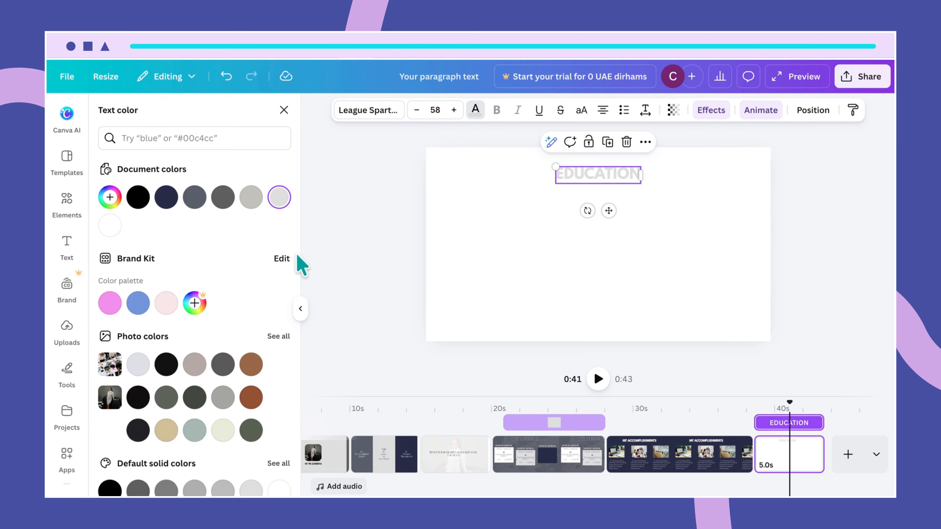
{"action": "left_click", "coordinate": [166, 197]}
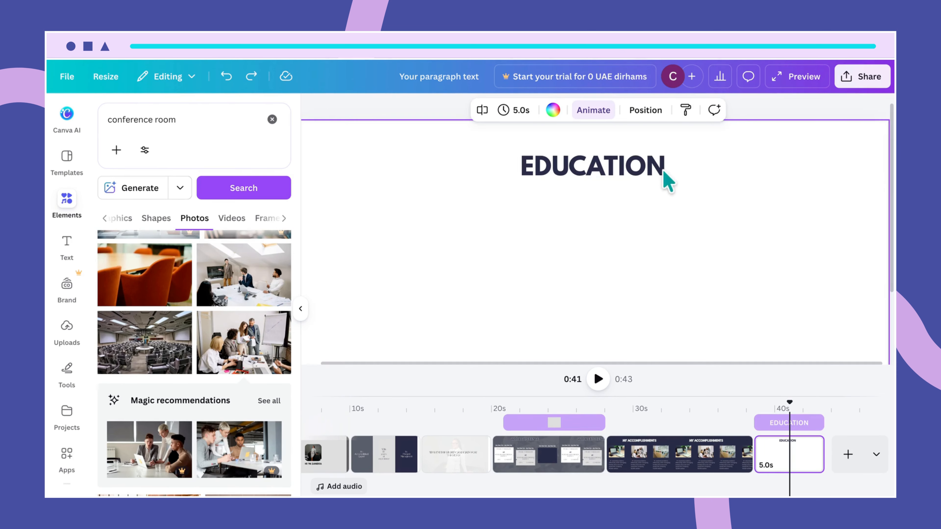
- Apply the Outline text effect to the "EDUCATION" heading and make the outline white
{"action": "left_click", "coordinate": [644, 167]}
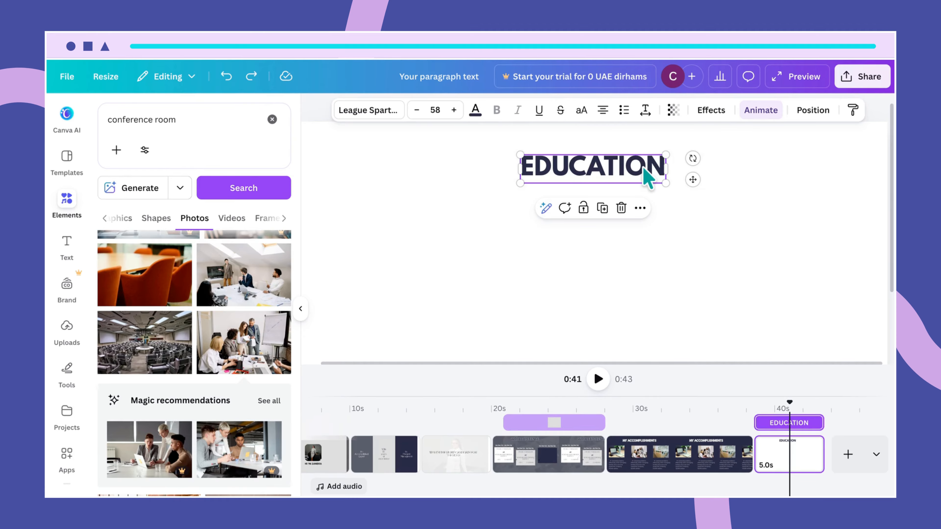
{"action": "left_click", "coordinate": [711, 111]}
{"action": "left_click", "coordinate": [151, 256]}
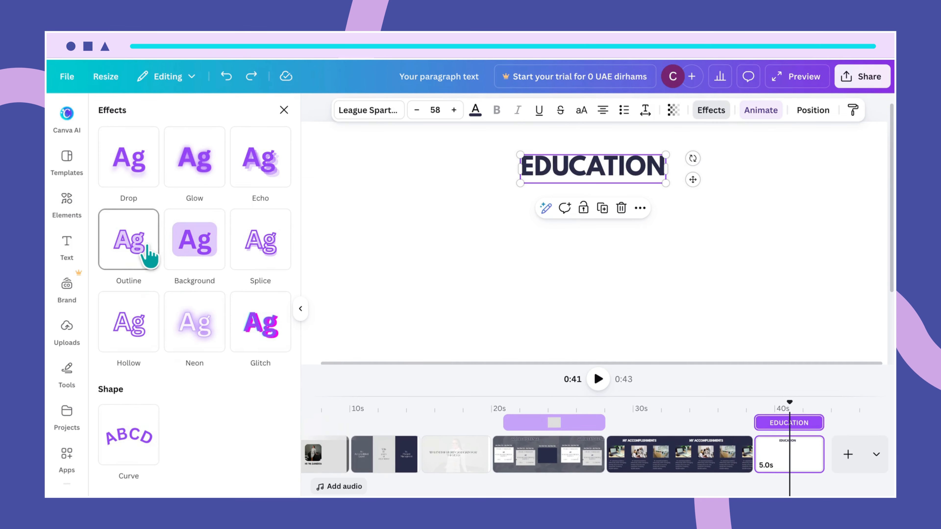
{"action": "left_click", "coordinate": [281, 347]}
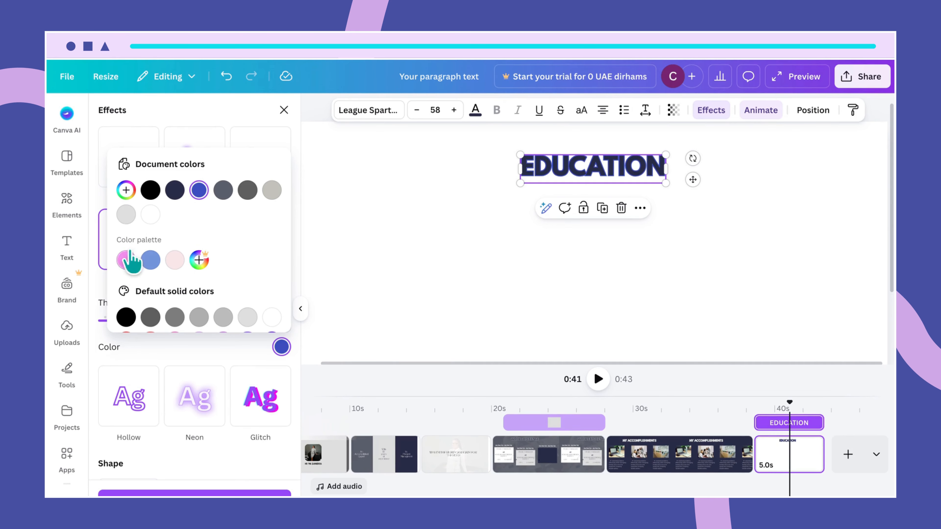
{"action": "left_click", "coordinate": [151, 214]}
{"action": "left_click", "coordinate": [412, 319]}
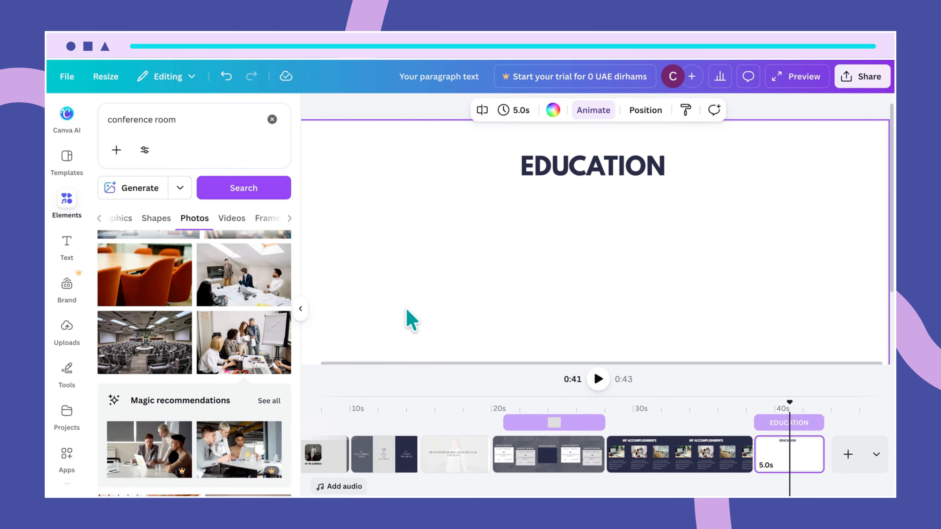
{"action": "left_click", "coordinate": [562, 173]}
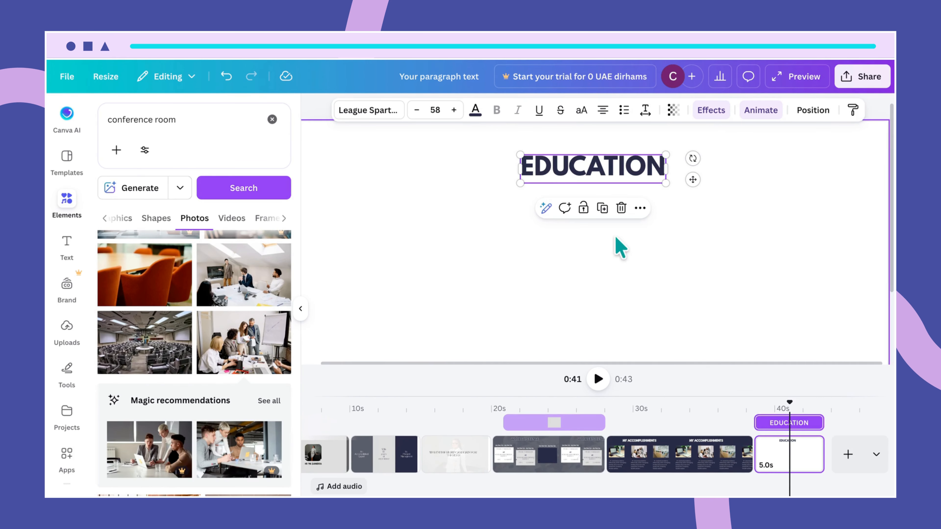
{"action": "left_click", "coordinate": [704, 244]}
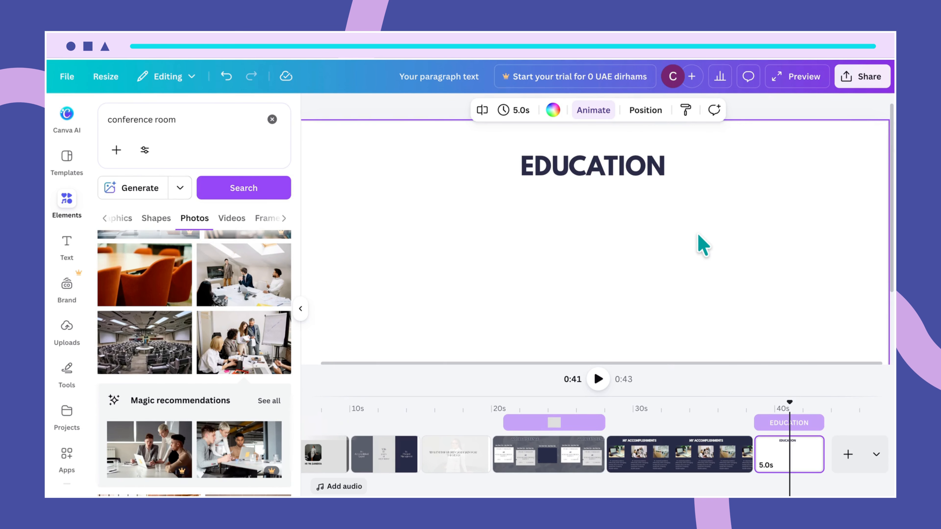
{"action": "scroll", "coordinate": [698, 228], "scroll_direction": "down", "scroll_amount": 3}
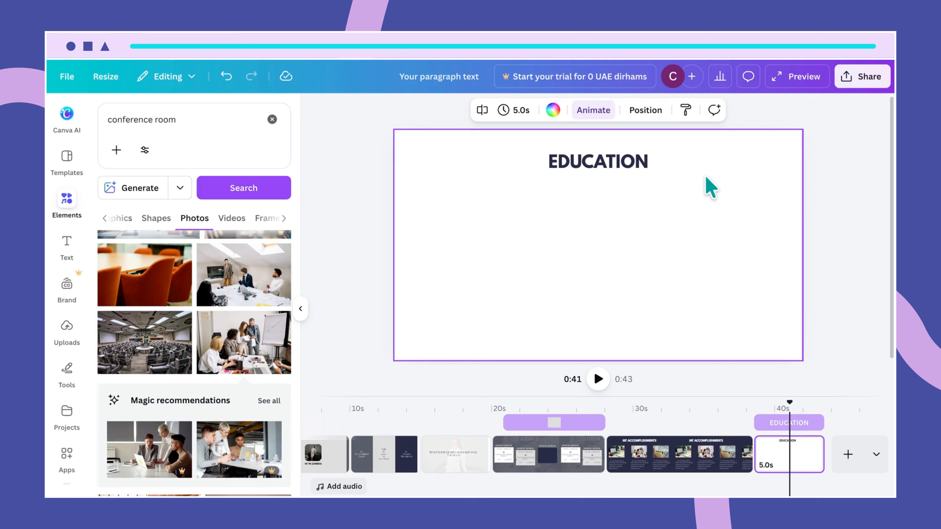
- Search the elements for "library" and limit the results to videos
{"action": "left_click_drag", "start_coordinate": [190, 125], "coordinate": [89, 109]}
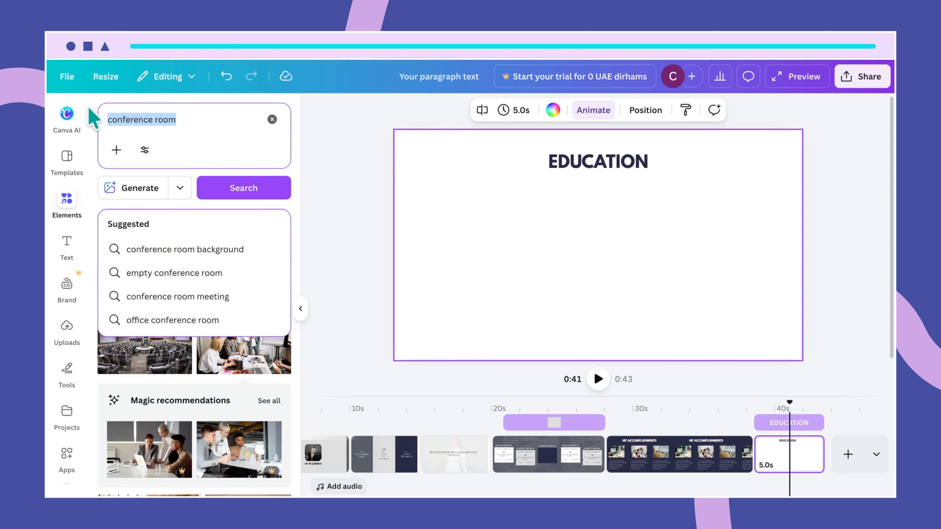
{"action": "type", "text": "lib"}
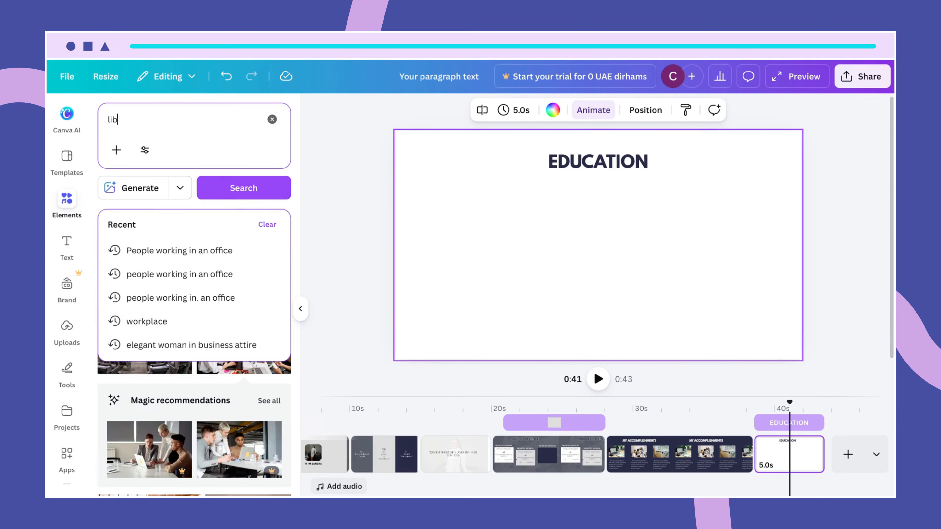
{"action": "type", "text": "rary"}
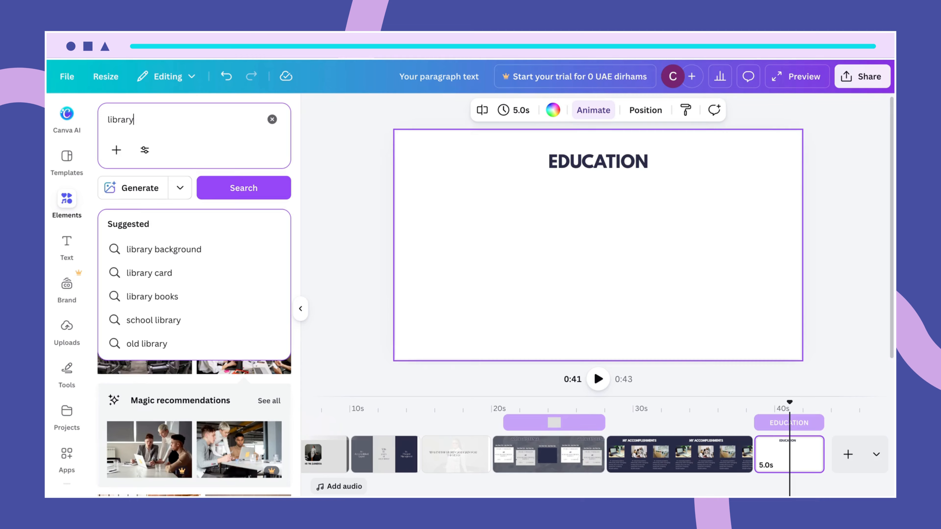
{"action": "key", "text": "Return"}
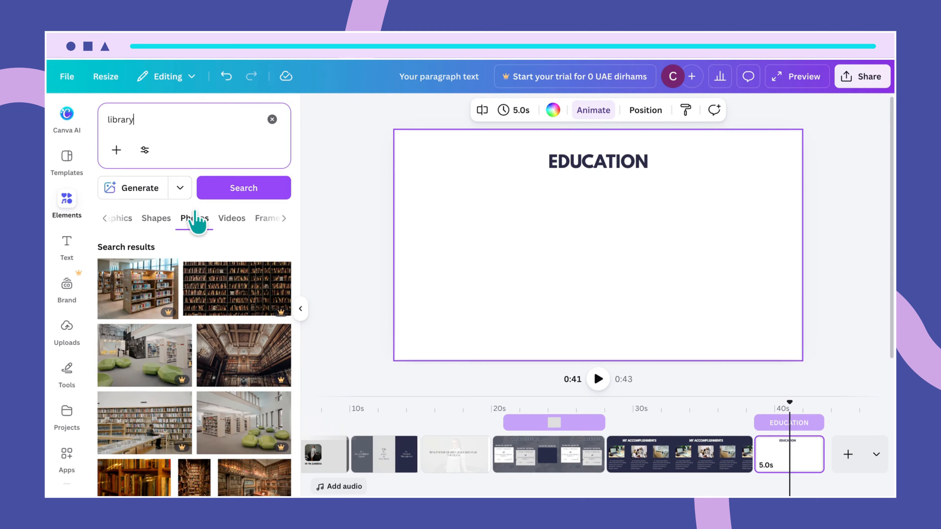
{"action": "left_click", "coordinate": [232, 219]}
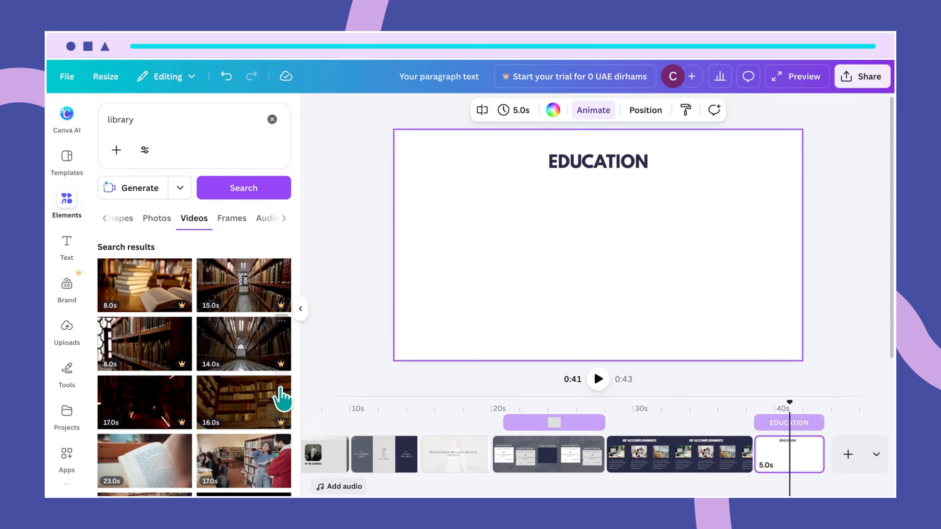
- Insert the free 7.0s clip of two people studying at a table and set it as the page background
{"action": "scroll", "coordinate": [282, 396], "scroll_direction": "down", "scroll_amount": 3}
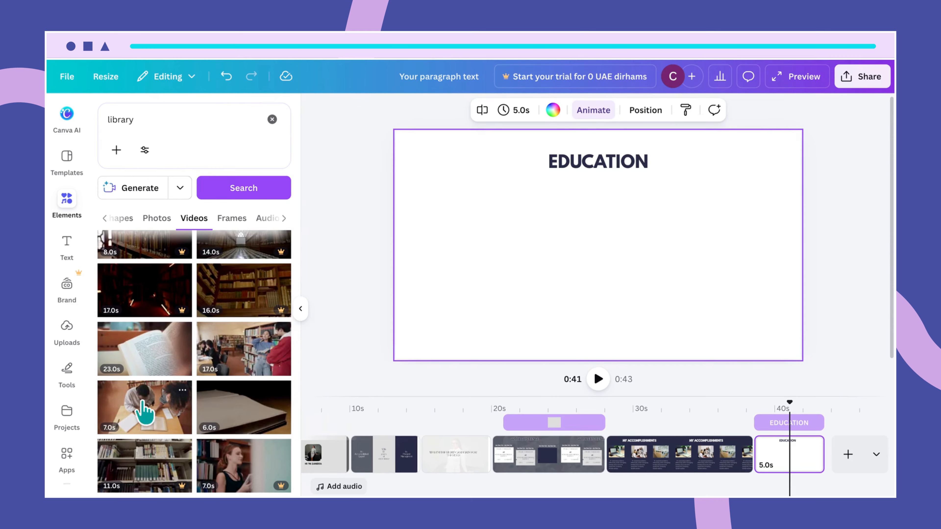
{"action": "left_click", "coordinate": [182, 390]}
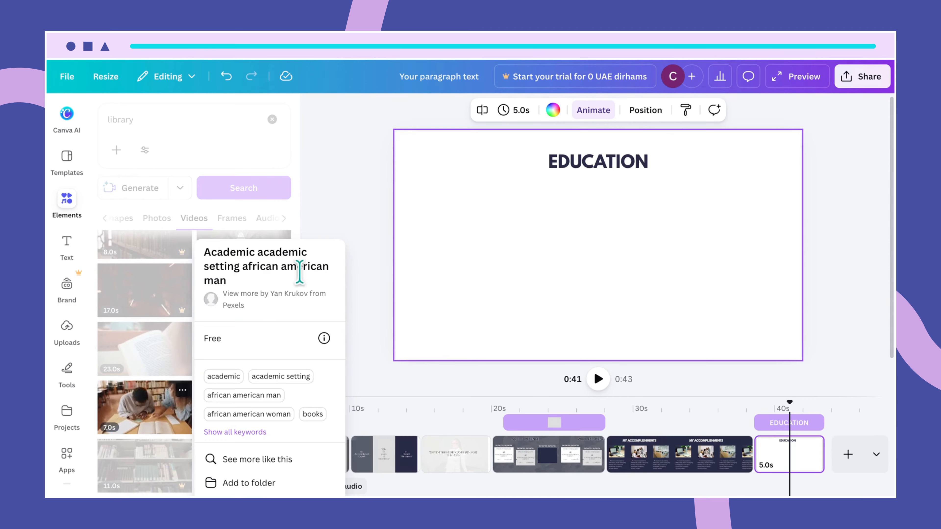
{"action": "left_click", "coordinate": [159, 413]}
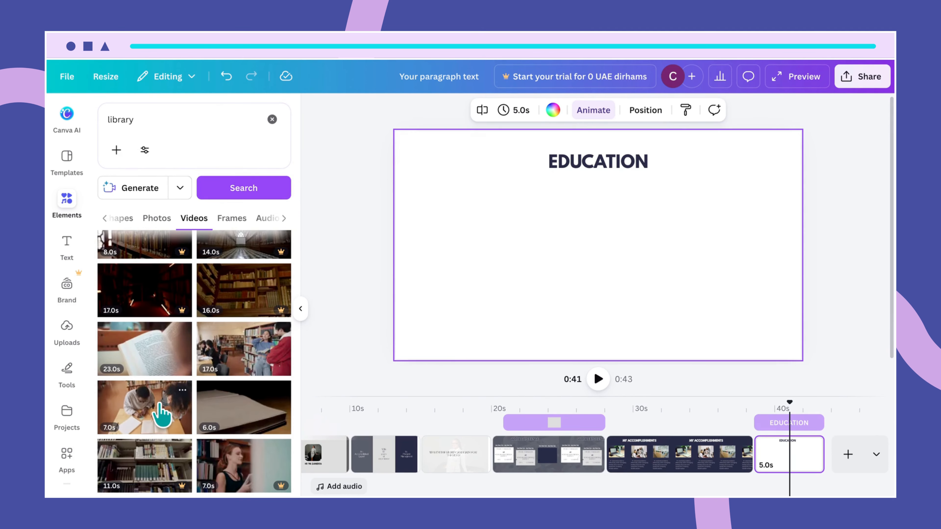
{"action": "left_click", "coordinate": [156, 411]}
{"action": "right_click", "coordinate": [668, 277]}
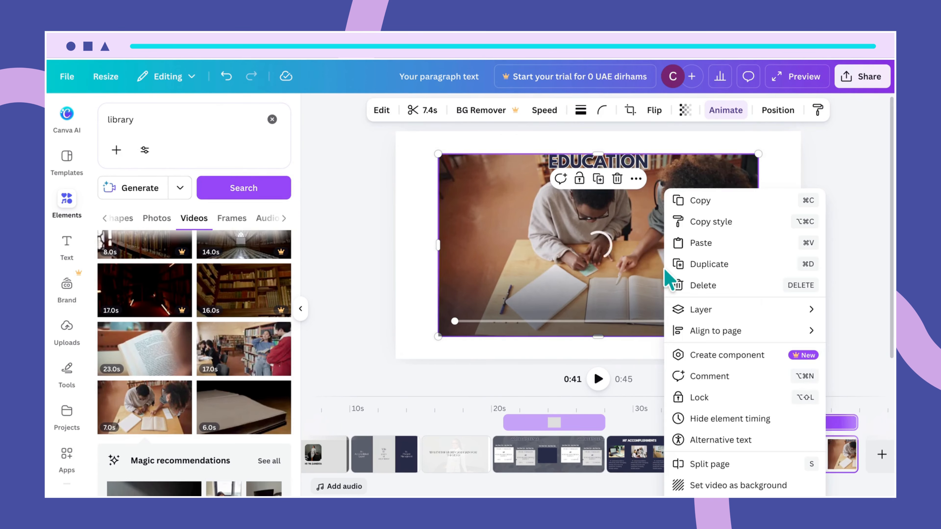
{"action": "left_click", "coordinate": [735, 490]}
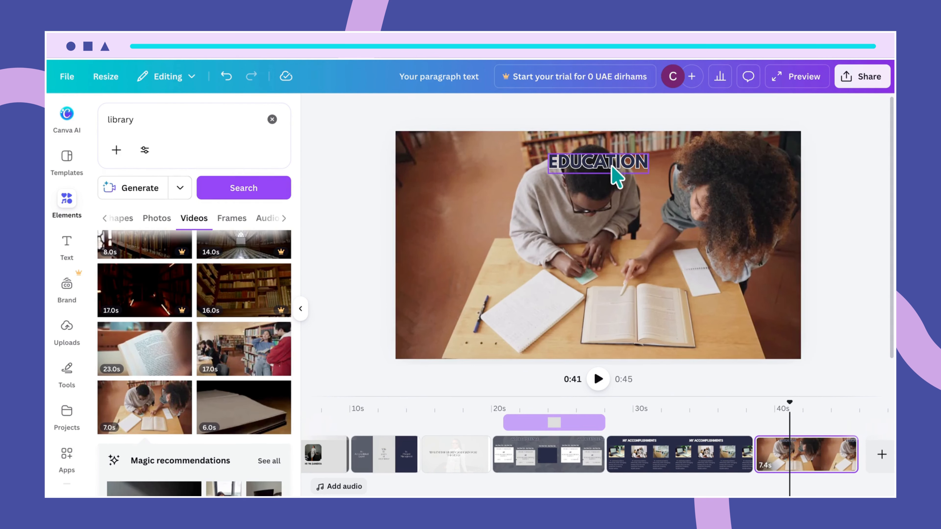
- Set the background video's transparency to 20
{"action": "left_click", "coordinate": [613, 174]}
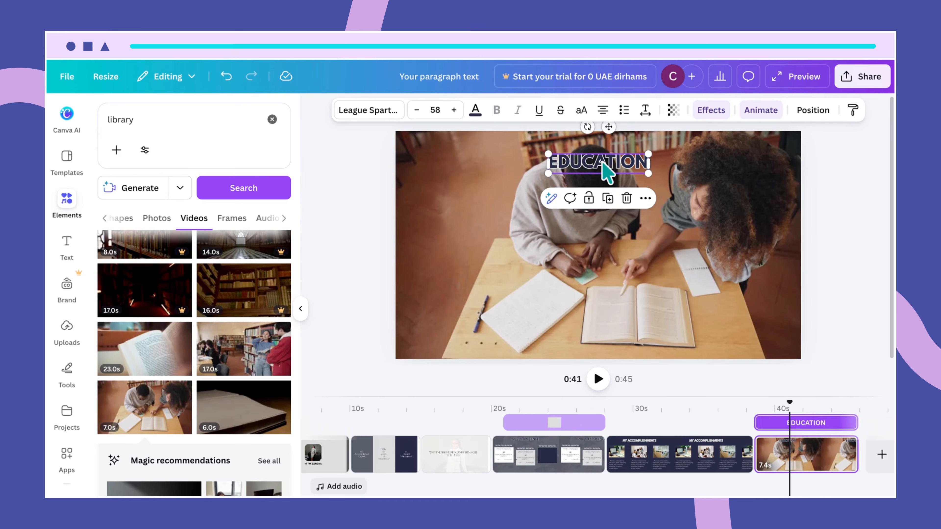
{"action": "left_click", "coordinate": [678, 237]}
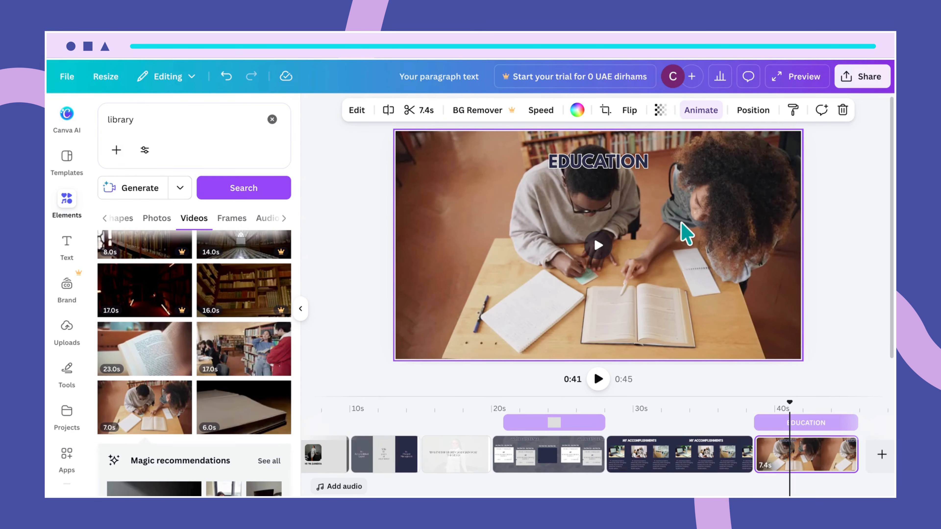
{"action": "left_click", "coordinate": [659, 110]}
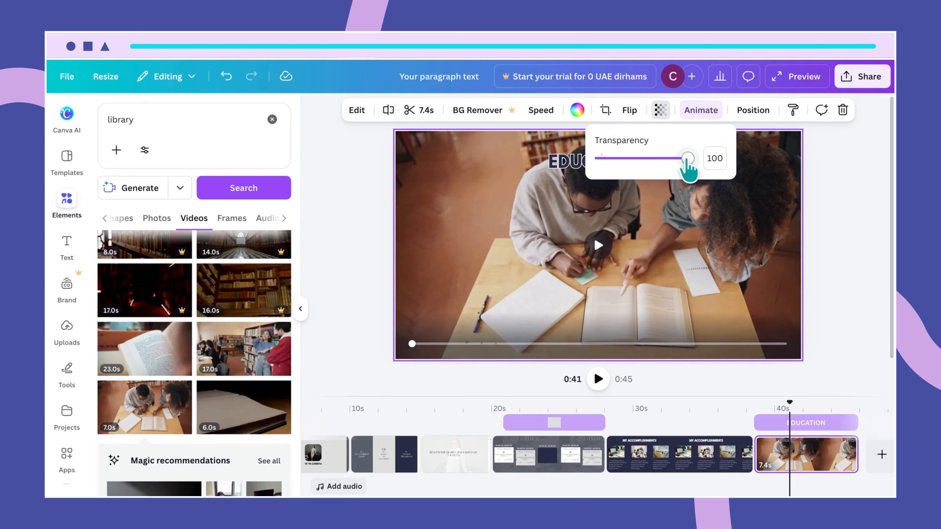
{"action": "left_click_drag", "start_coordinate": [686, 160], "coordinate": [620, 160]}
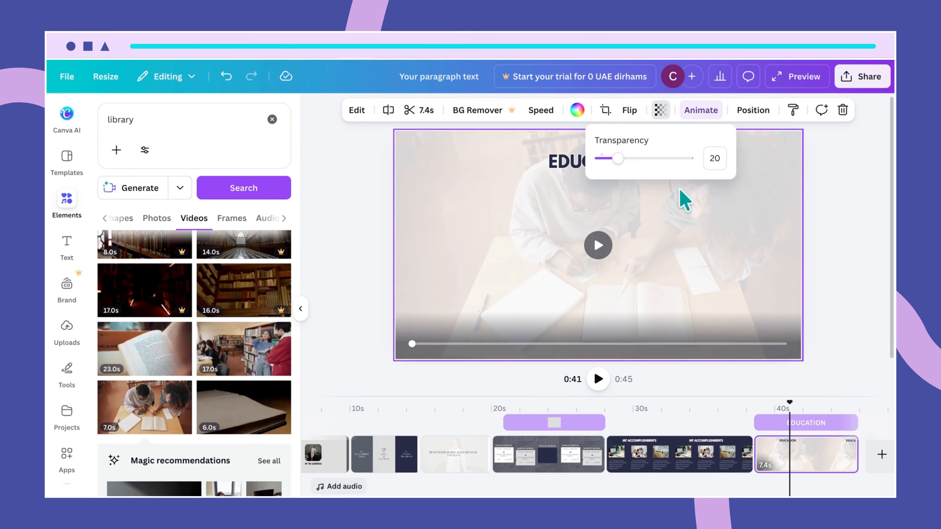
{"action": "left_click", "coordinate": [724, 243]}
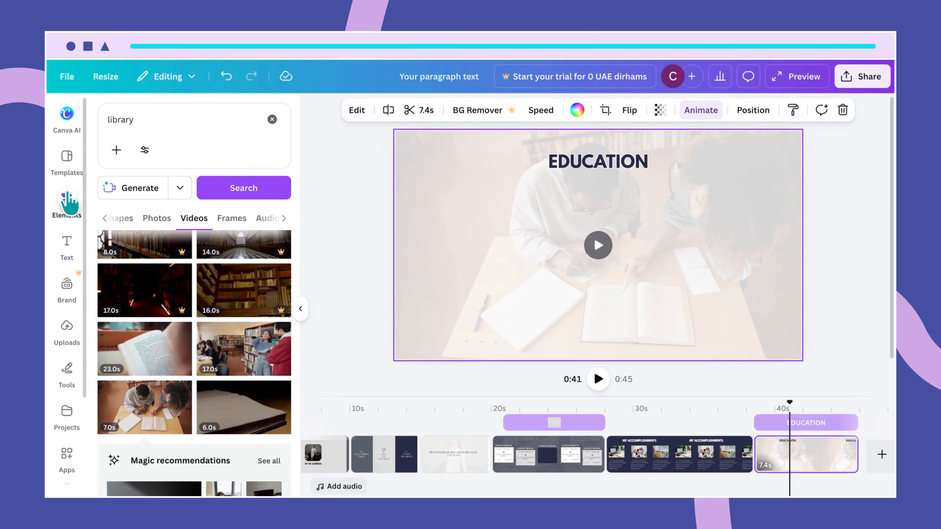
- Insert the recently used pale pink square below the heading and stretch it into a slightly taller band spanning the full page width
{"action": "left_click", "coordinate": [272, 119]}
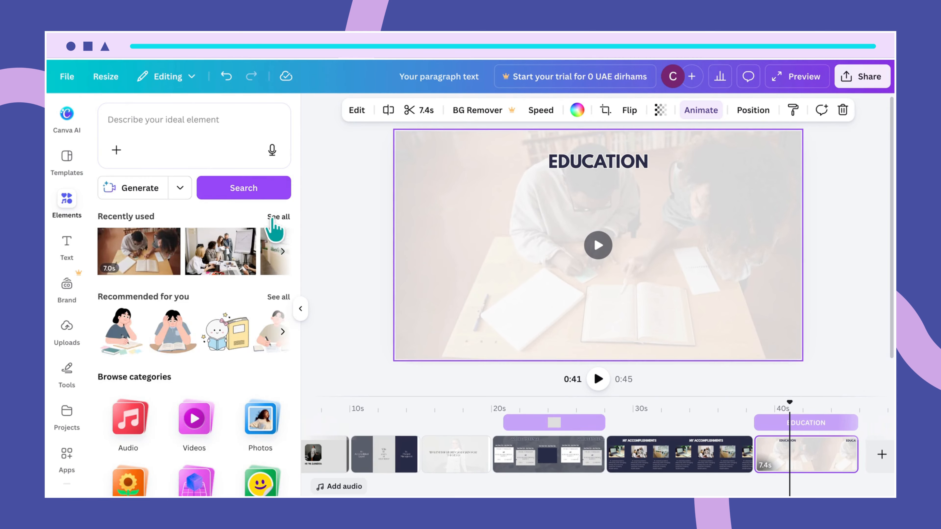
{"action": "left_click", "coordinate": [272, 219]}
{"action": "left_click", "coordinate": [189, 357]}
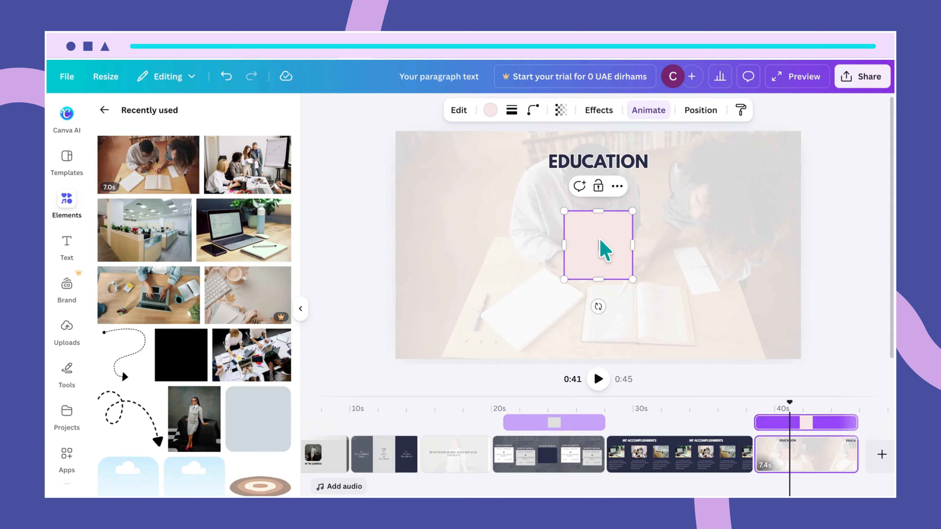
{"action": "left_click_drag", "start_coordinate": [599, 239], "coordinate": [598, 223]}
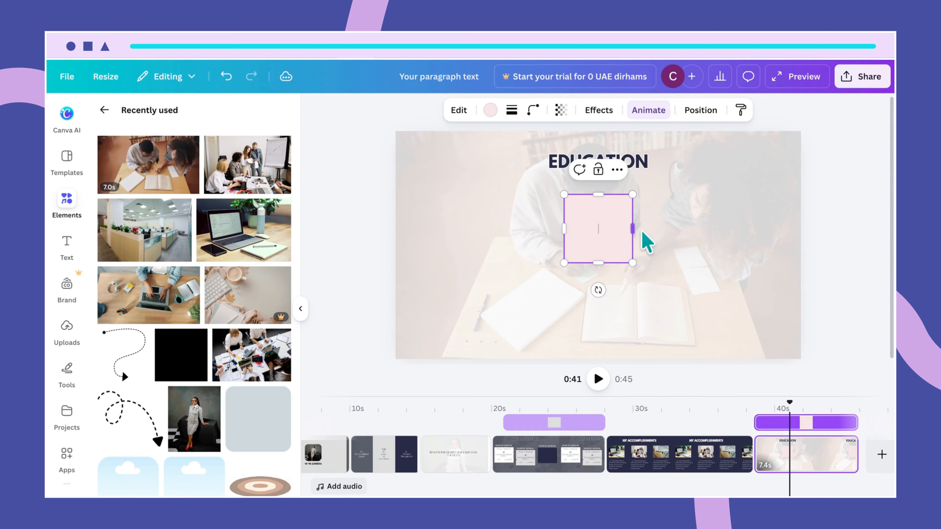
{"action": "left_click_drag", "start_coordinate": [633, 229], "coordinate": [802, 222]}
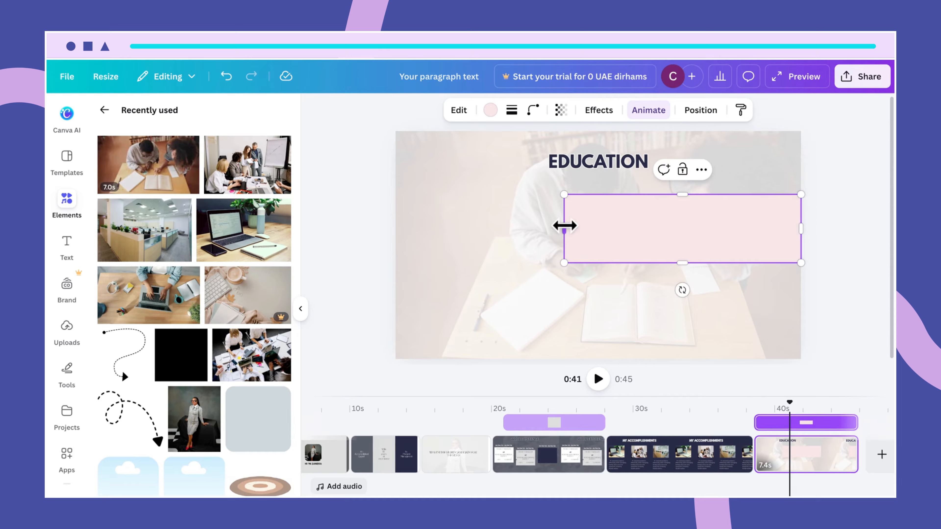
{"action": "left_click_drag", "start_coordinate": [564, 226], "coordinate": [396, 235]}
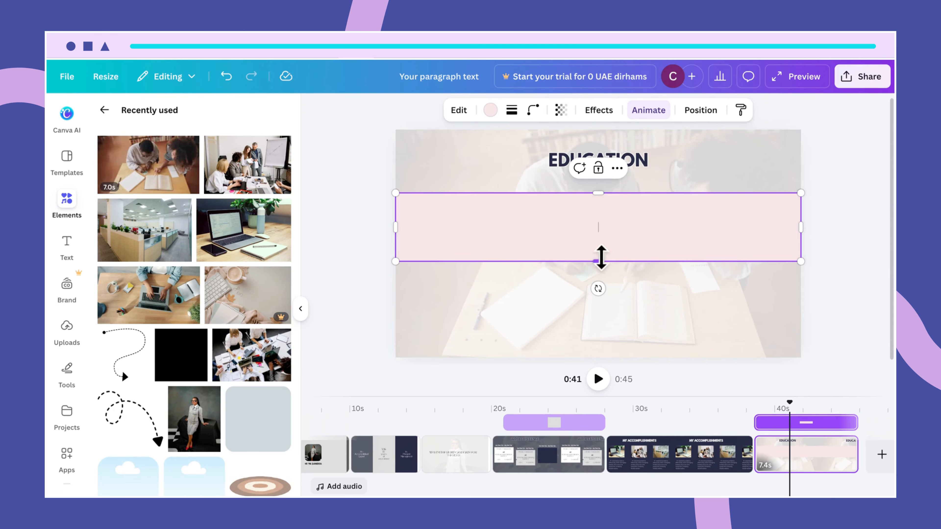
{"action": "left_click_drag", "start_coordinate": [598, 259], "coordinate": [631, 263]}
- Duplicate the pink band, place the copy directly beneath the original and trim its lower edge to the page bottom
{"action": "left_click", "coordinate": [661, 340]}
{"action": "left_click", "coordinate": [647, 265]}
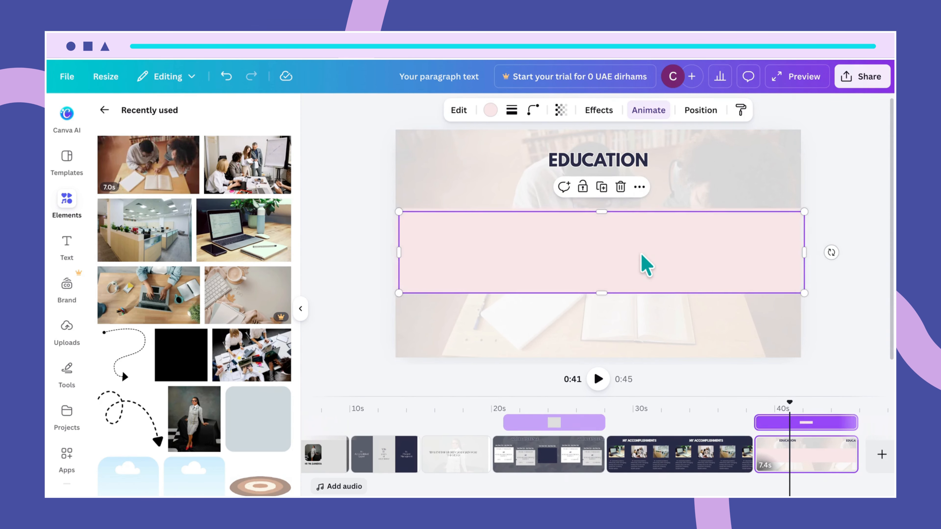
{"action": "left_click_drag", "start_coordinate": [644, 264], "coordinate": [639, 336]}
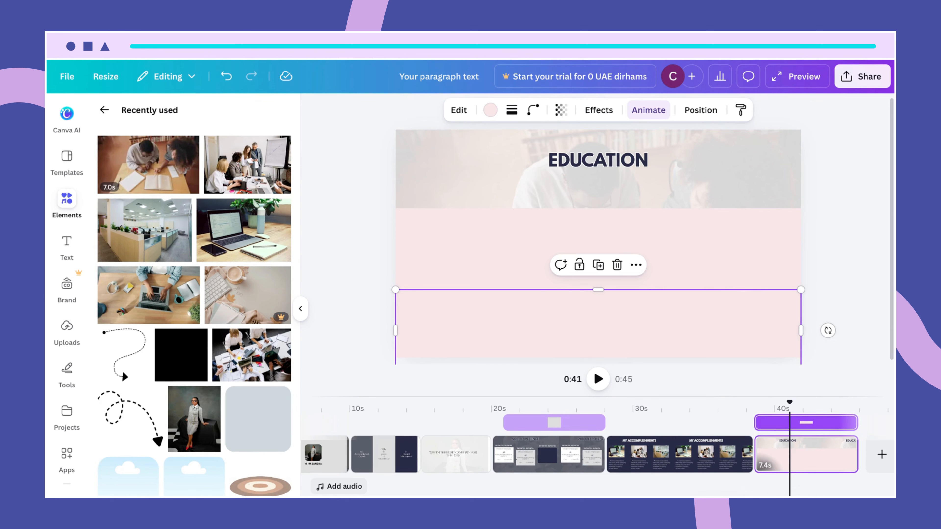
{"action": "scroll", "coordinate": [597, 244], "scroll_direction": "down", "scroll_amount": 3}
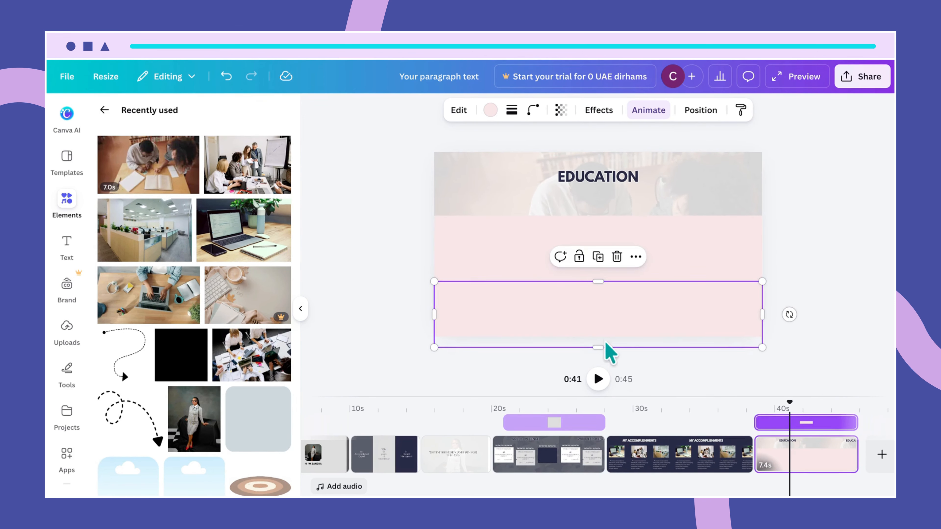
{"action": "left_click_drag", "start_coordinate": [599, 347], "coordinate": [598, 337]}
- Move the upper pink band up to just below the "EDUCATION" heading and extend both bands until their edges meet
{"action": "left_click", "coordinate": [657, 244]}
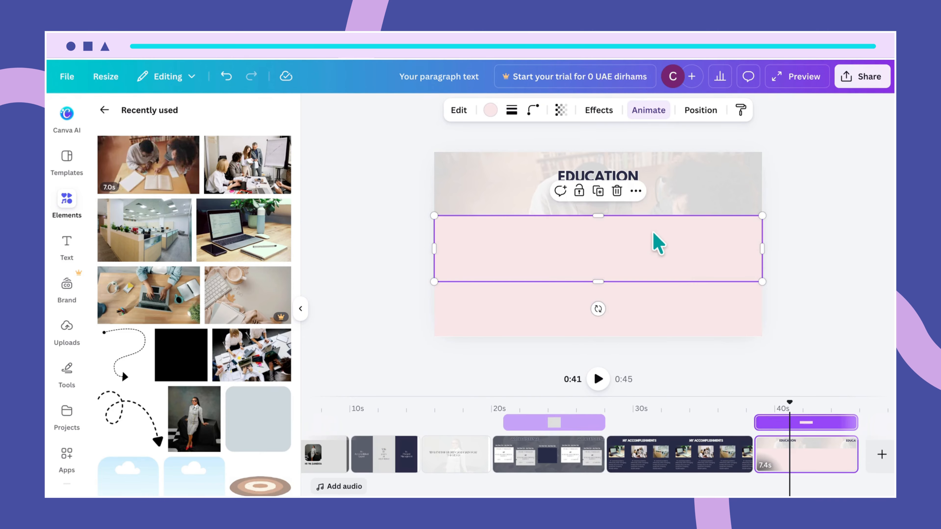
{"action": "left_click_drag", "start_coordinate": [653, 233], "coordinate": [651, 211]}
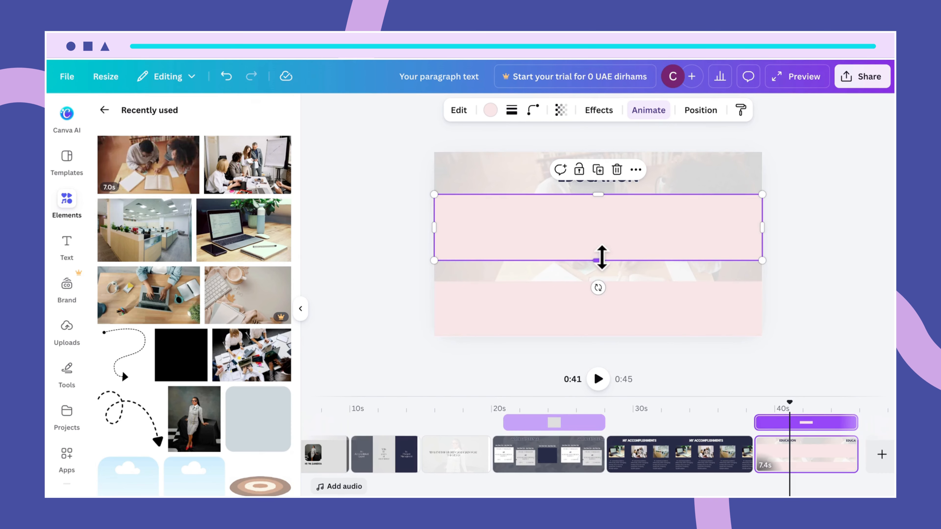
{"action": "mouse_move", "coordinate": [602, 256]}
{"action": "left_mouse_down"}
{"action": "mouse_move", "coordinate": [603, 272]}
{"action": "mouse_move", "coordinate": [597, 263]}
{"action": "left_mouse_up"}
{"action": "left_click", "coordinate": [609, 294]}
{"action": "left_click", "coordinate": [826, 304]}
{"action": "left_click", "coordinate": [693, 234]}
{"action": "left_click", "coordinate": [624, 302]}
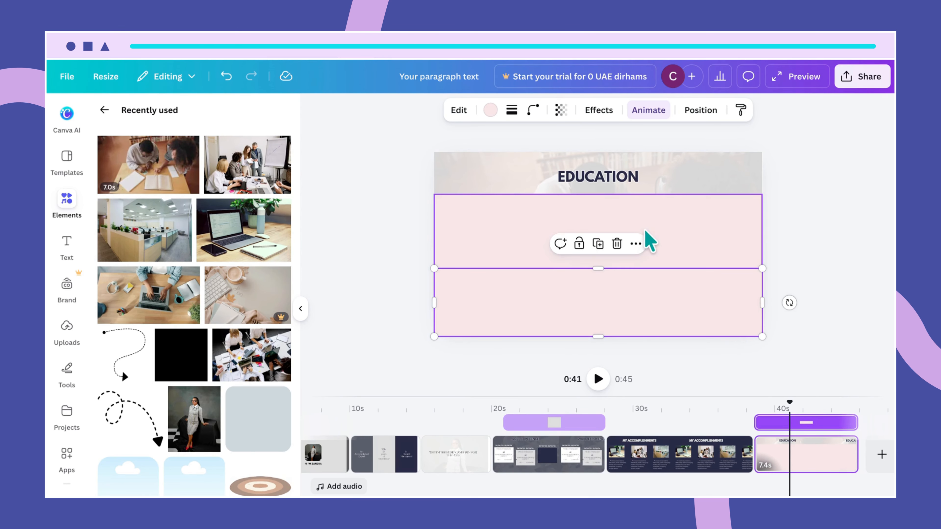
- Colour the upper band white and the lower band with the dark navy document colour
{"action": "left_click", "coordinate": [558, 226]}
{"action": "left_click", "coordinate": [490, 111]}
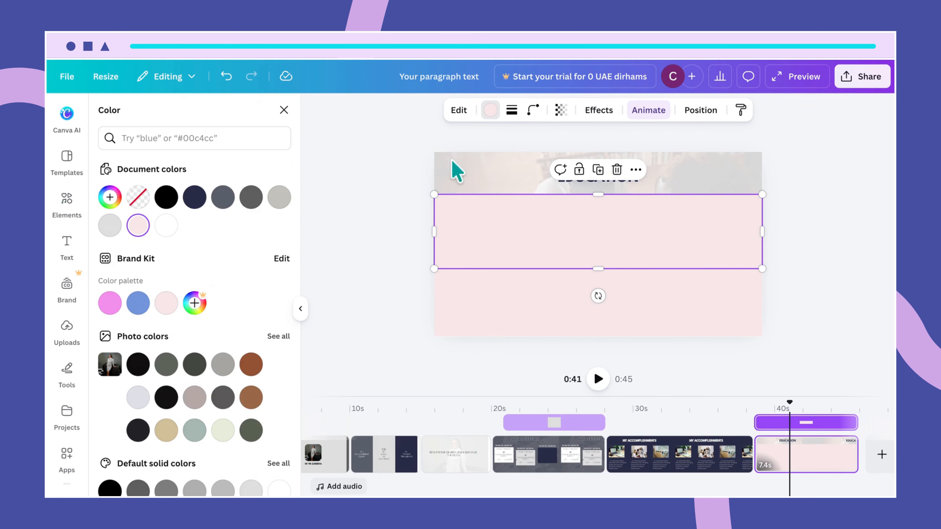
{"action": "left_click", "coordinate": [166, 227]}
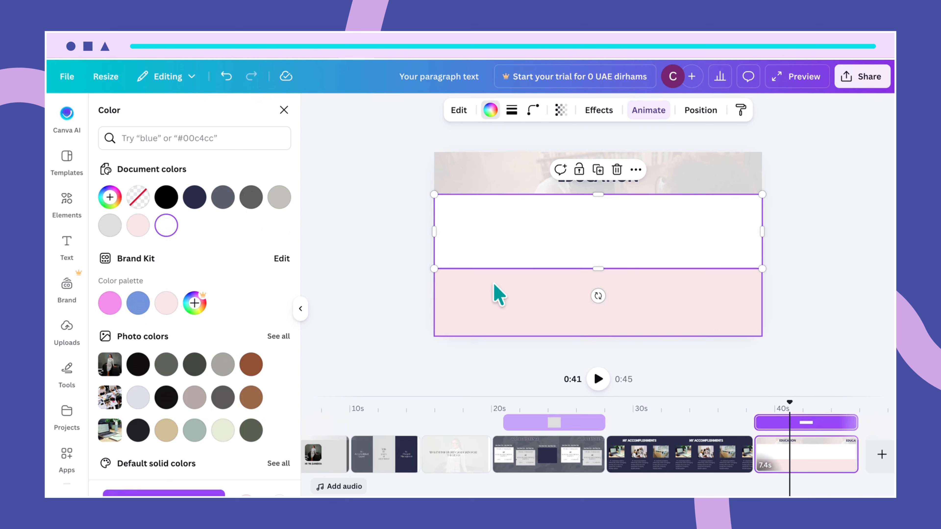
{"action": "left_click", "coordinate": [496, 292]}
{"action": "left_click", "coordinate": [195, 198]}
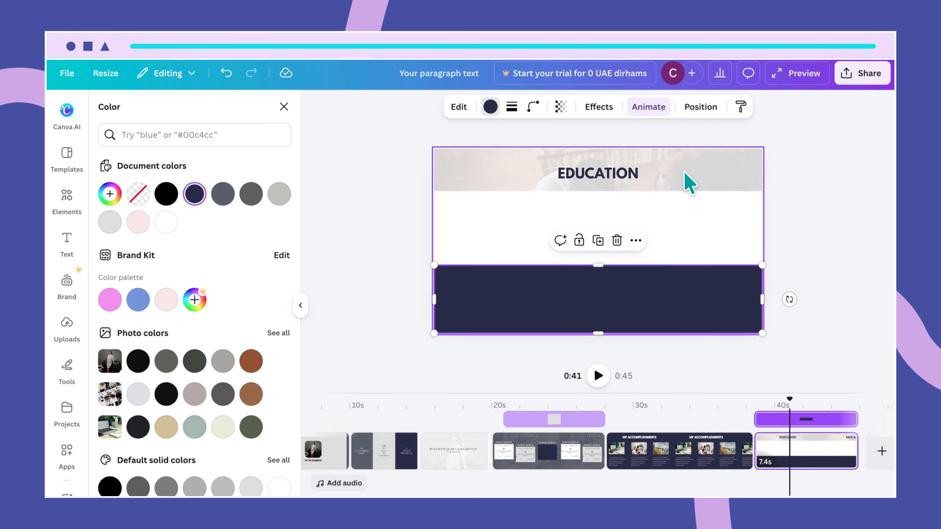
- Shift the white band slightly upward, trim its lower edge and raise the navy band's top edge to meet it
{"action": "left_click", "coordinate": [689, 184]}
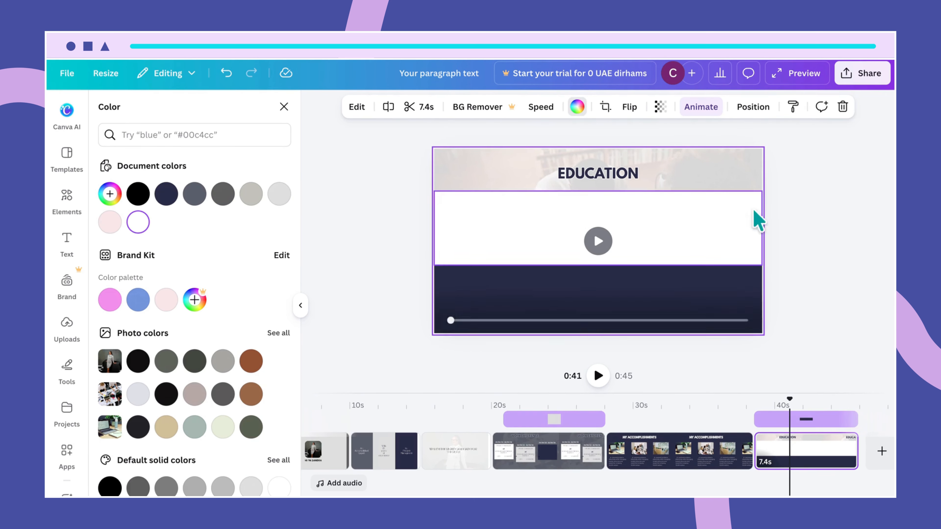
{"action": "left_click", "coordinate": [693, 262]}
{"action": "mouse_move", "coordinate": [694, 261]}
{"action": "left_mouse_down"}
{"action": "mouse_move", "coordinate": [687, 250]}
{"action": "mouse_move", "coordinate": [691, 258]}
{"action": "left_mouse_up"}
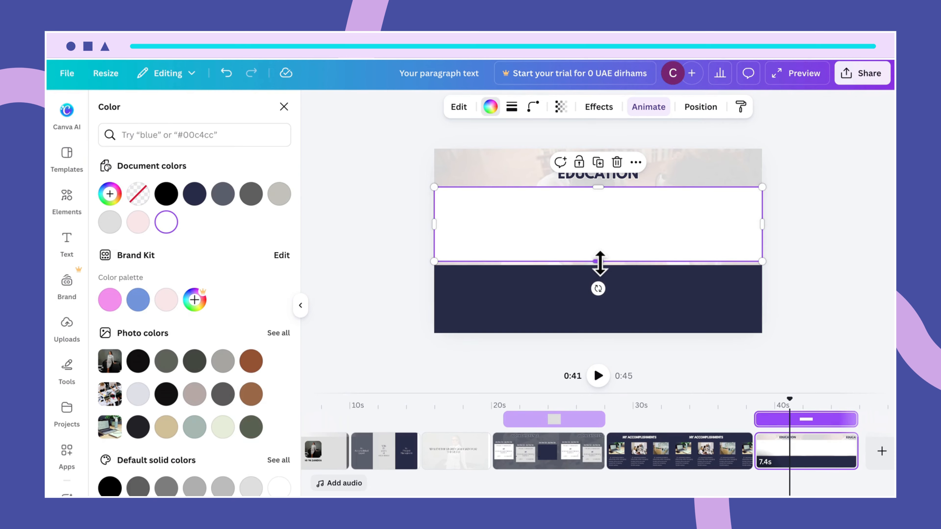
{"action": "left_click_drag", "start_coordinate": [600, 263], "coordinate": [599, 262]}
{"action": "left_click", "coordinate": [612, 277]}
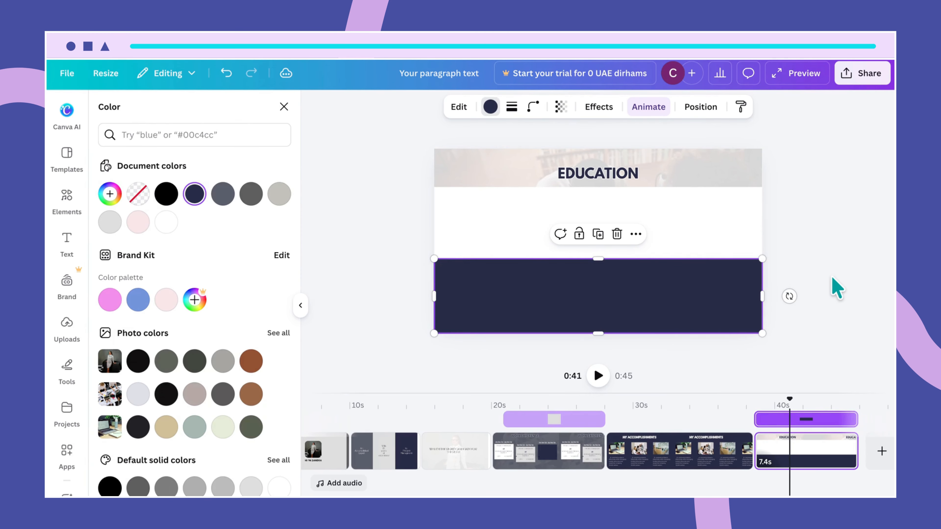
{"action": "left_click", "coordinate": [836, 288]}
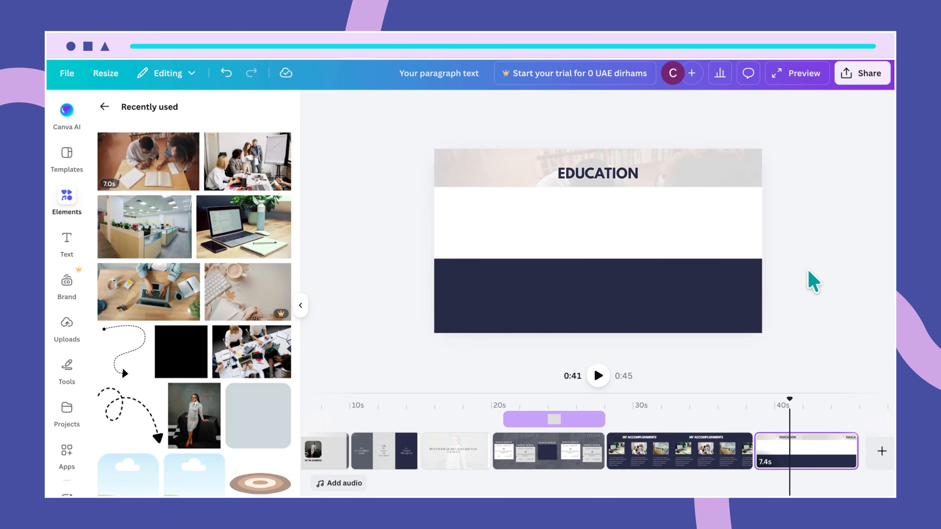
{"action": "left_click", "coordinate": [706, 174]}
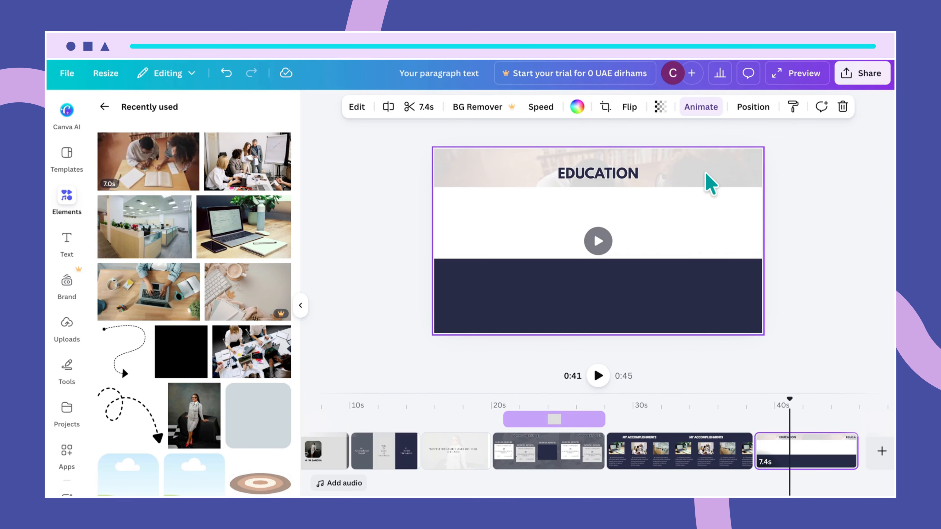
{"action": "left_click", "coordinate": [706, 225]}
{"action": "left_click", "coordinate": [747, 306]}
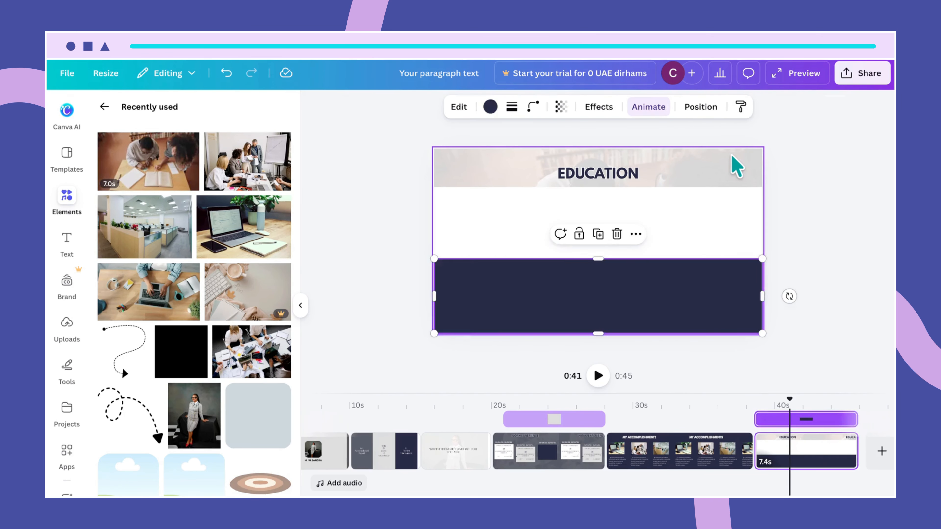
{"action": "left_click", "coordinate": [732, 172]}
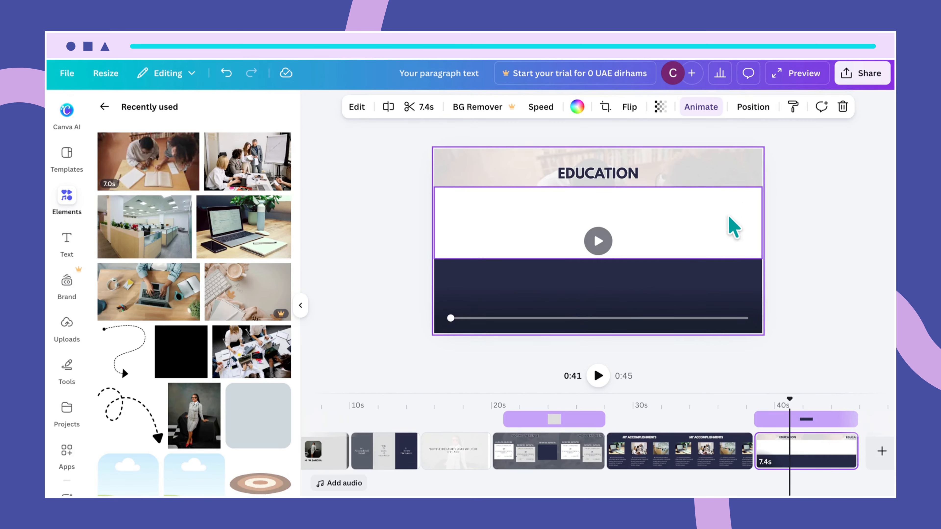
{"action": "left_click", "coordinate": [514, 230]}
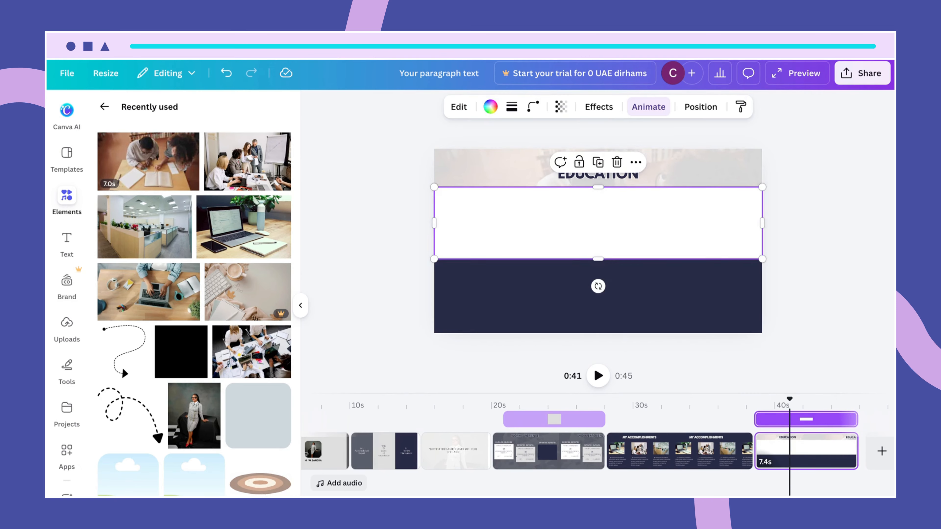
{"action": "key", "text": "t"}
{"action": "left_click", "coordinate": [617, 275]}
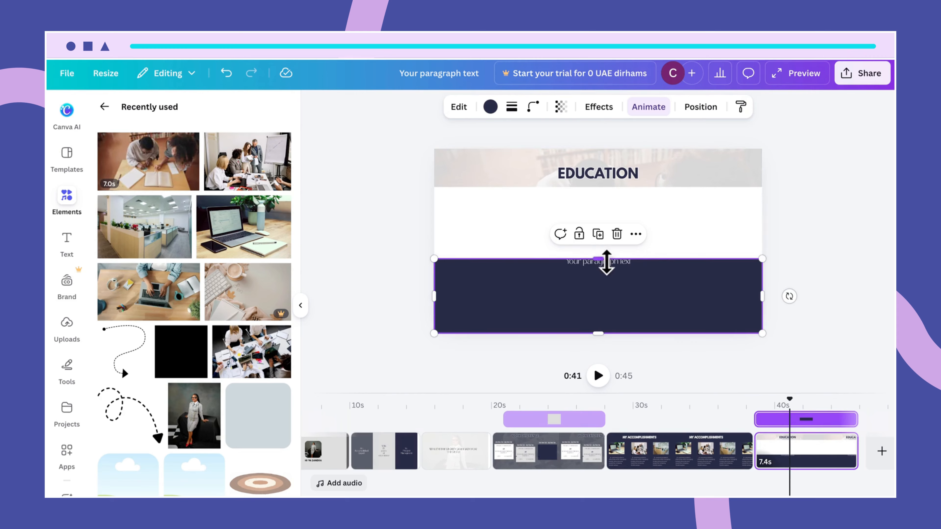
{"action": "left_click", "coordinate": [624, 265]}
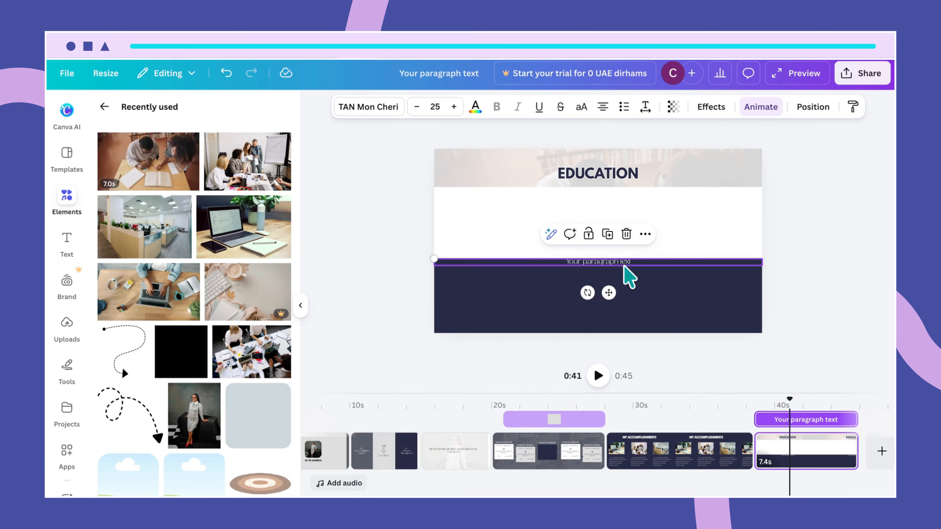
{"action": "left_click_drag", "start_coordinate": [624, 267], "coordinate": [556, 204]}
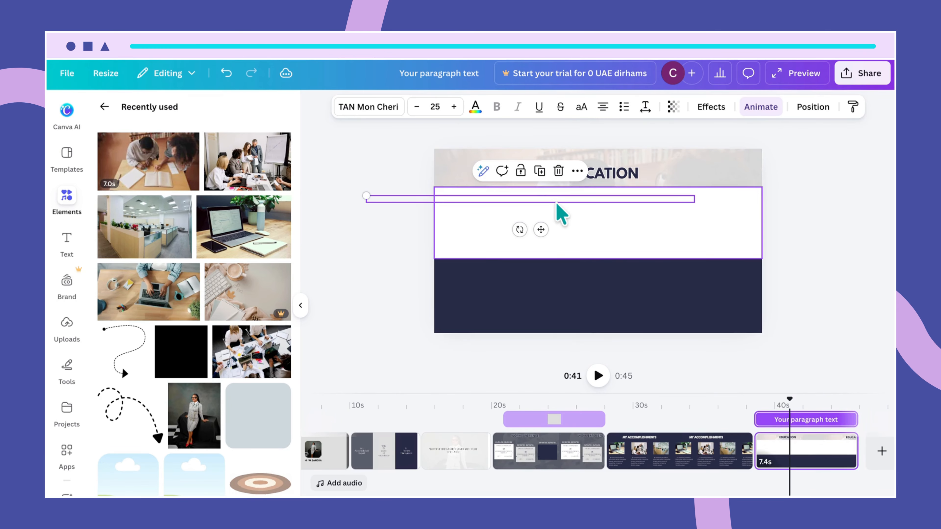
{"action": "key", "text": "Delete"}
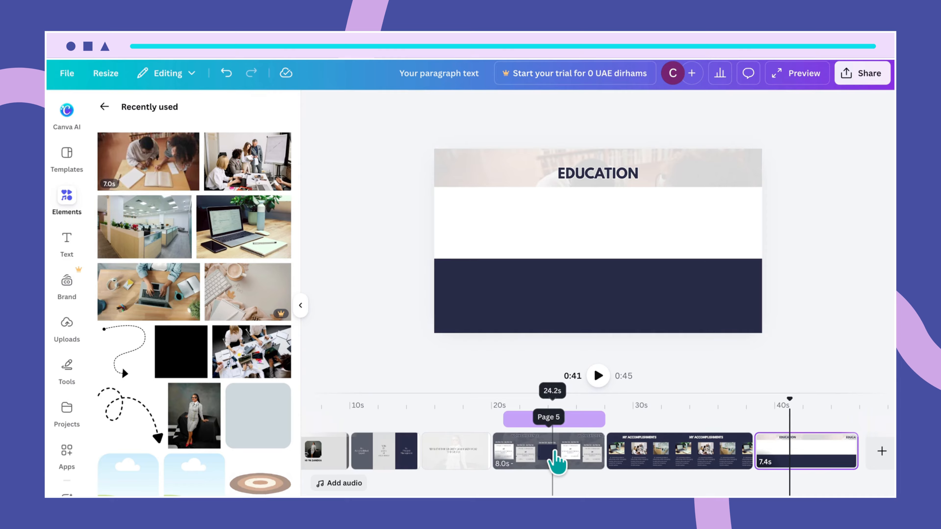
- Copy the first "24/04/22- 26/04/26" date text from the "WORK EXPERIENCE" page onto the white band of the "EDUCATION" page
{"action": "left_click", "coordinate": [556, 456]}
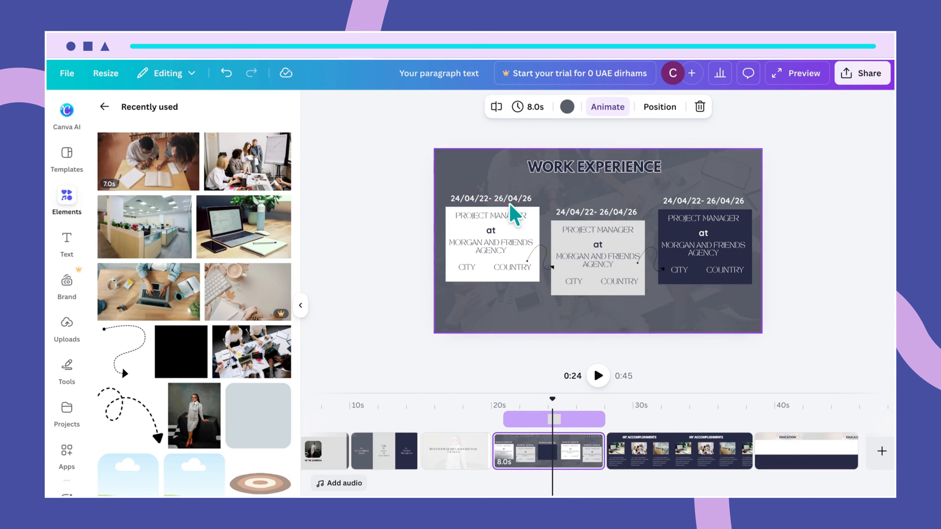
{"action": "left_click", "coordinate": [508, 200]}
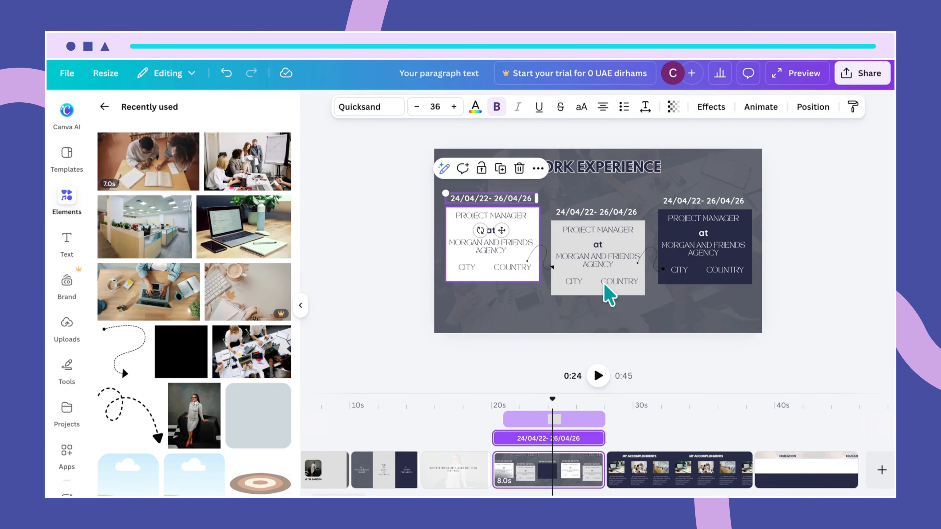
{"action": "left_click", "coordinate": [796, 460]}
{"action": "left_click", "coordinate": [504, 215]}
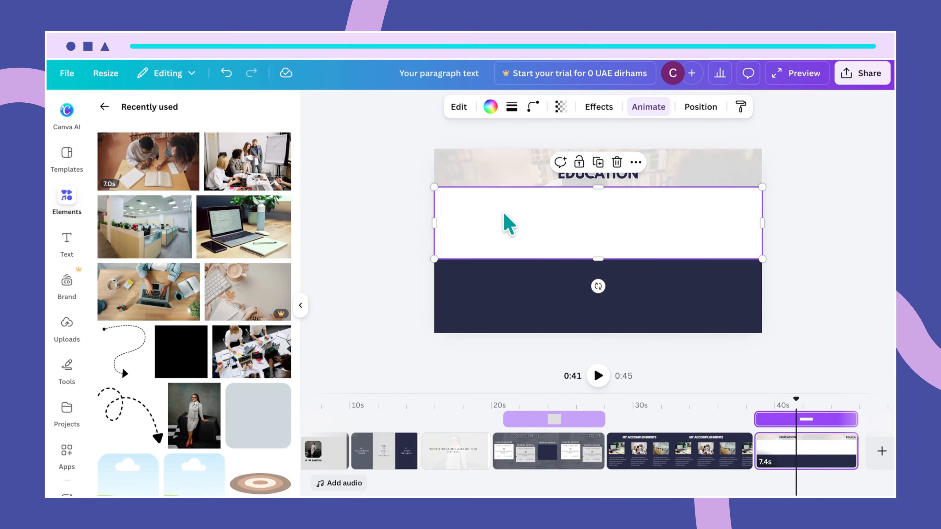
{"action": "left_click", "coordinate": [495, 200]}
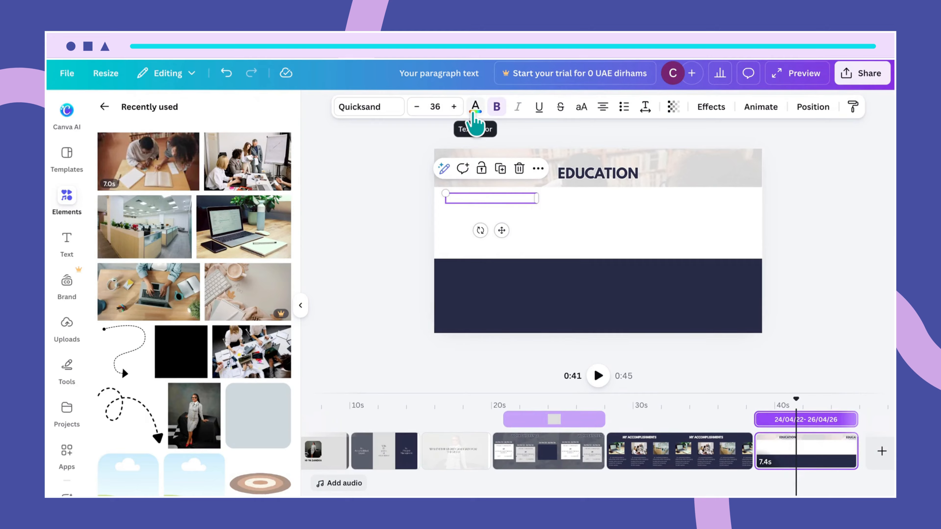
- Colour the date text on the white band with the dark navy document colour
{"action": "left_click", "coordinate": [475, 108]}
{"action": "left_click", "coordinate": [165, 193]}
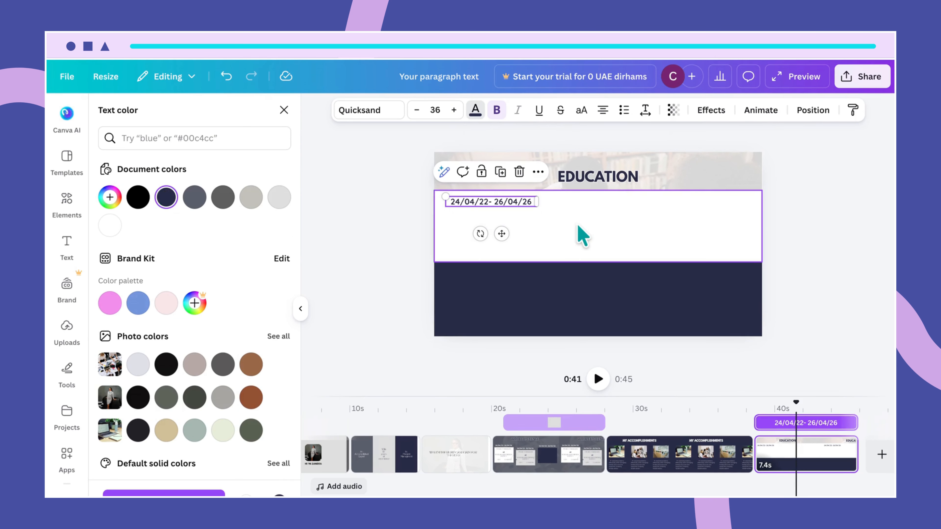
{"action": "left_click", "coordinate": [582, 236]}
{"action": "left_click", "coordinate": [528, 204]}
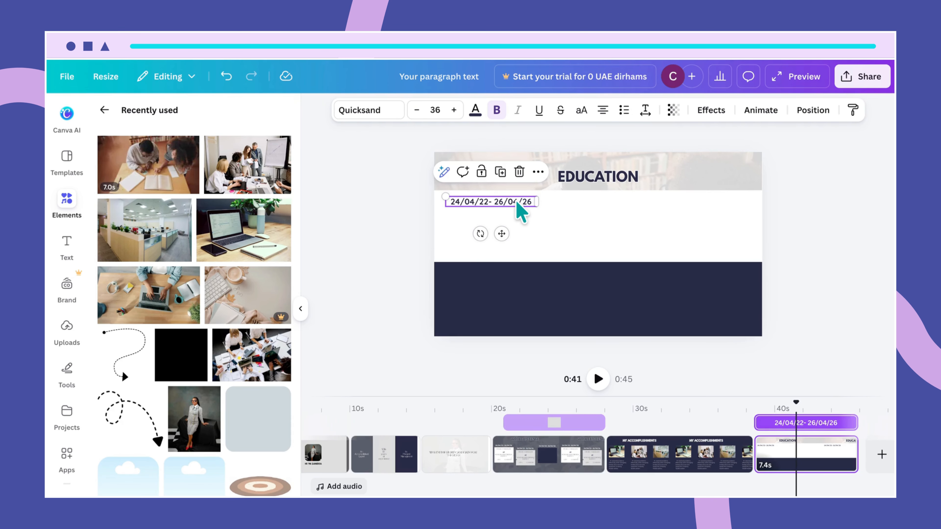
- Set the date text's font size to 40 and place it near the white band's left edge
{"action": "left_click_drag", "start_coordinate": [517, 203], "coordinate": [518, 204]}
{"action": "left_click", "coordinate": [433, 110]}
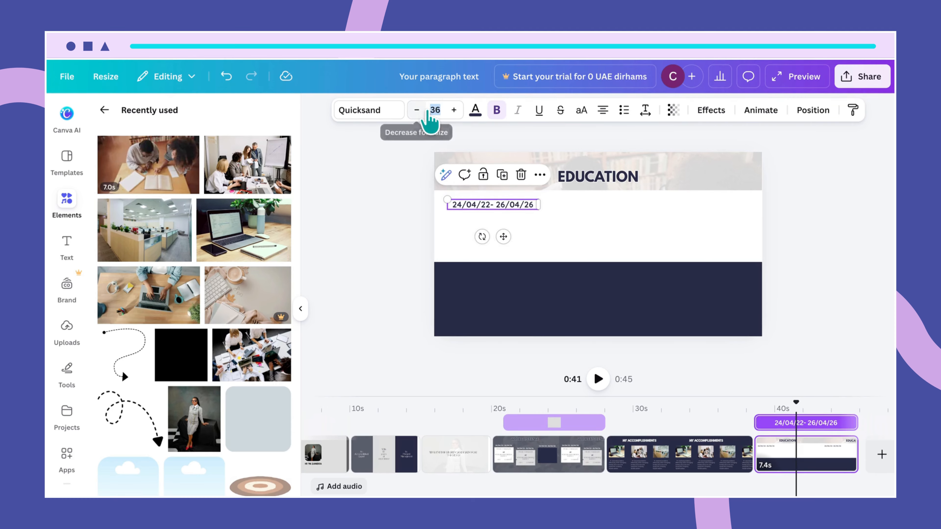
{"action": "type", "text": "49"}
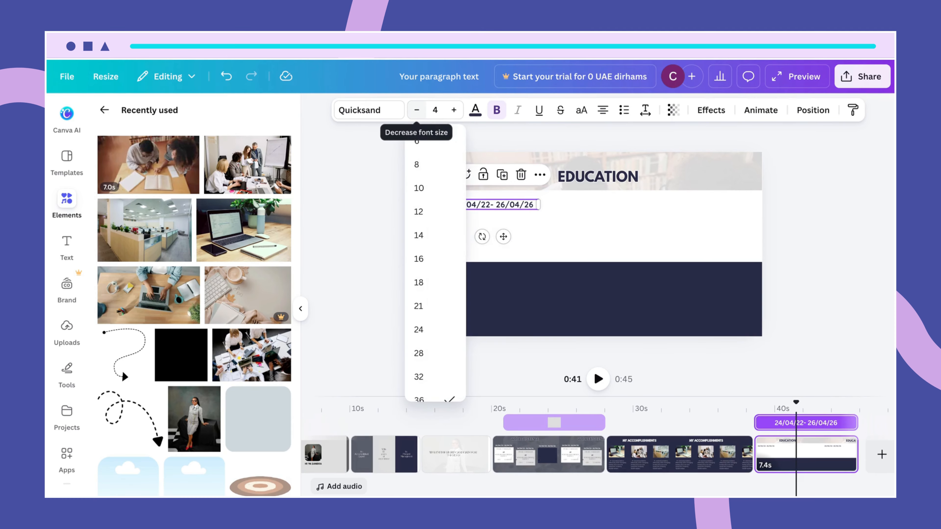
{"action": "key", "text": "Return"}
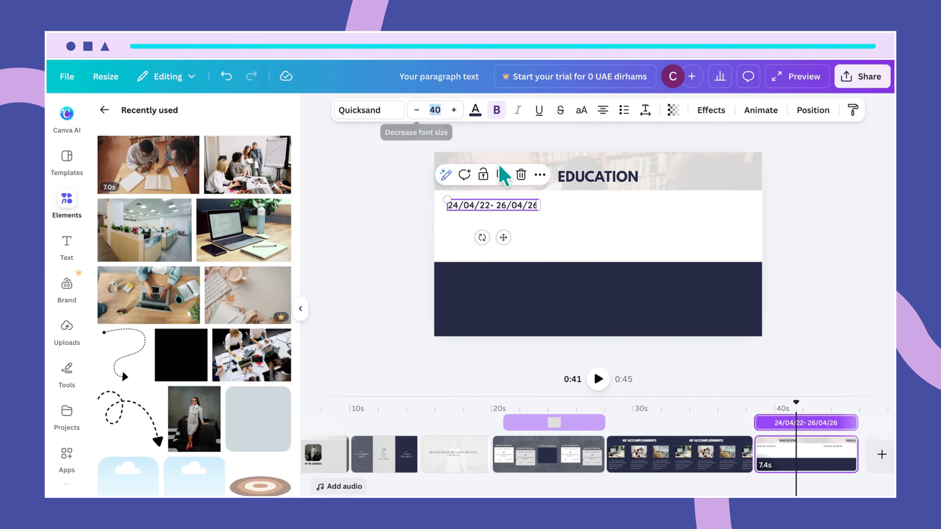
{"action": "left_click", "coordinate": [520, 371]}
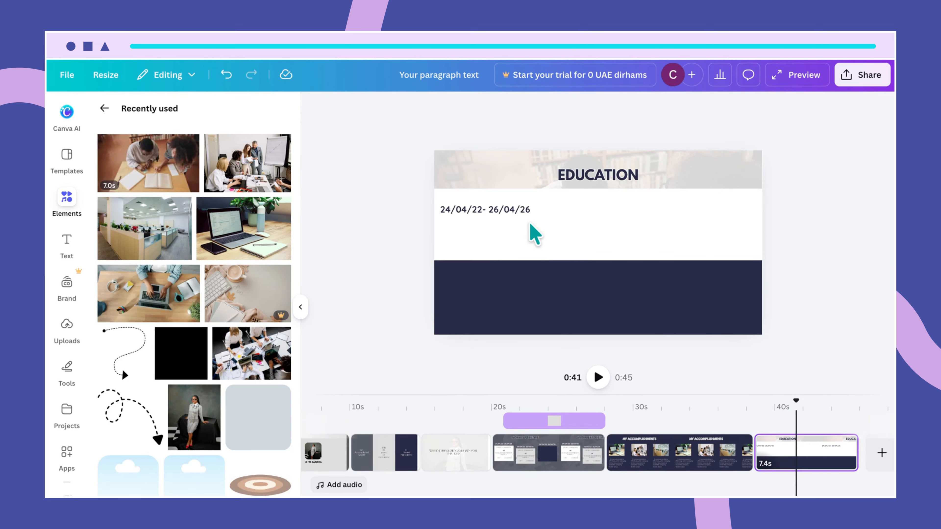
- Duplicate the date text directly below itself and replace the copy's wording with "MASTERS DEGREE IN PROJECT MANAGEMENT"
{"action": "left_click", "coordinate": [513, 210]}
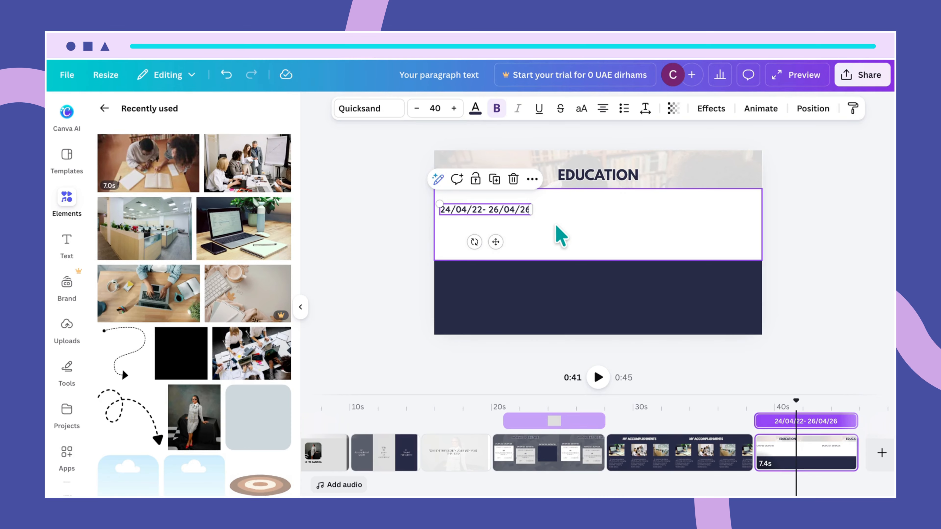
{"action": "key", "text": "ctrl+d"}
{"action": "left_click_drag", "start_coordinate": [518, 212], "coordinate": [516, 223]}
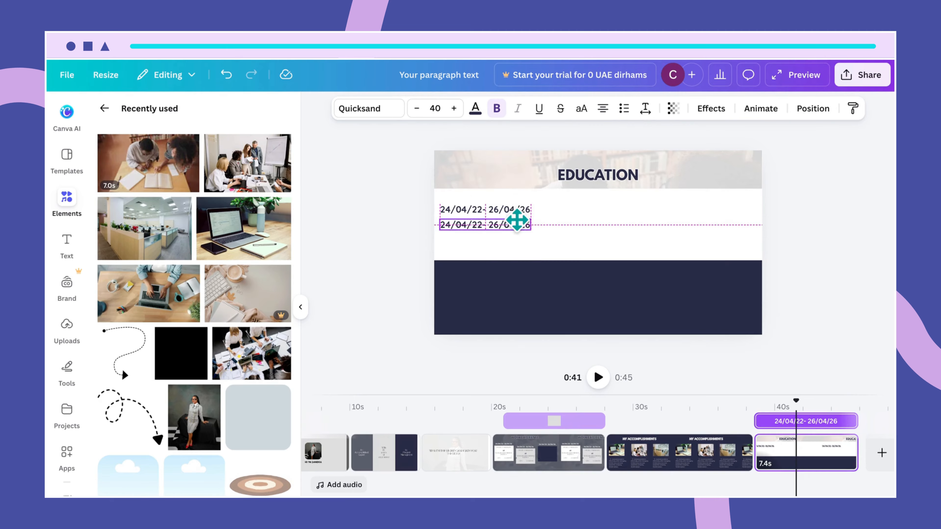
{"action": "double_click", "coordinate": [516, 223]}
{"action": "type", "text": "MAS"}
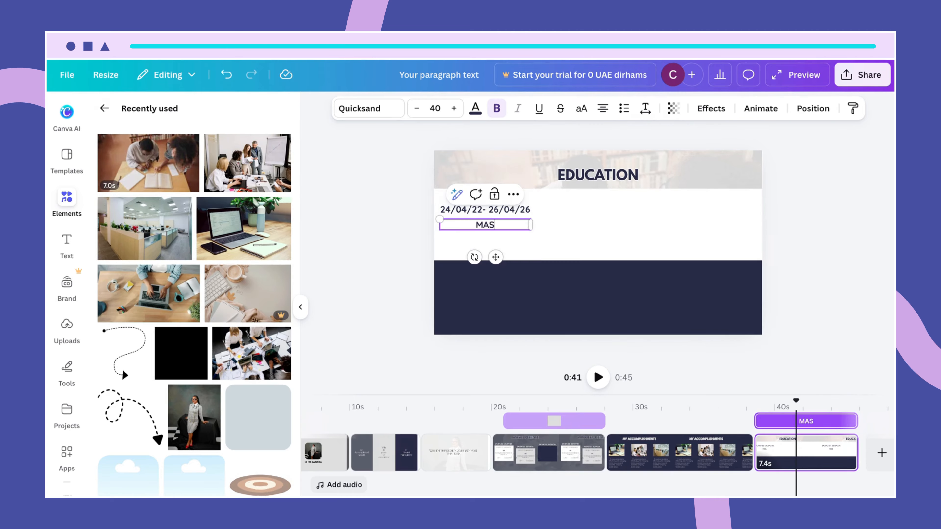
{"action": "type", "text": "TERS DEGRE"}
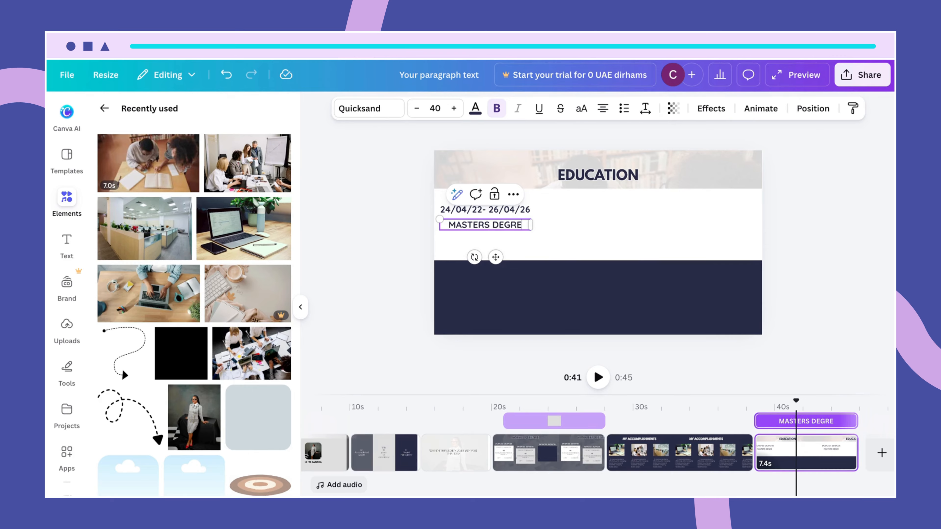
{"action": "type", "text": "E IN PRO"}
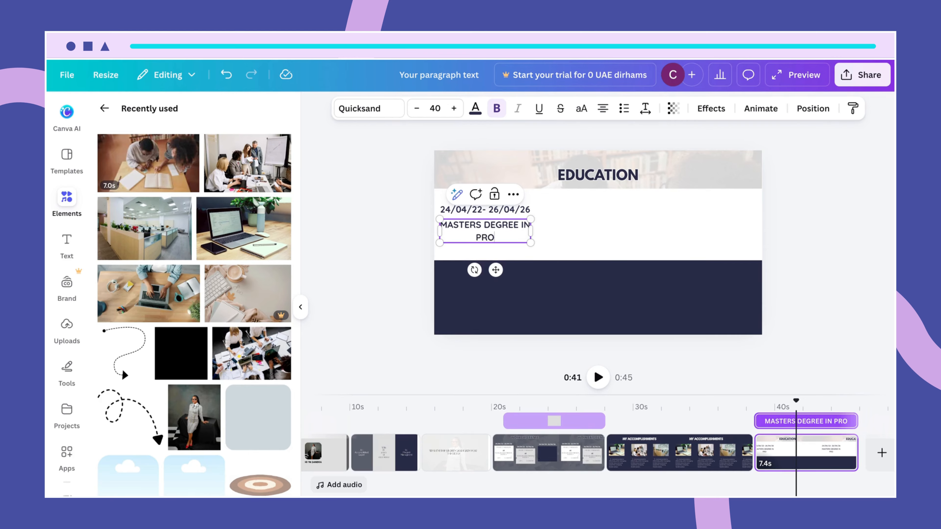
{"action": "type", "text": "JECT MANA"}
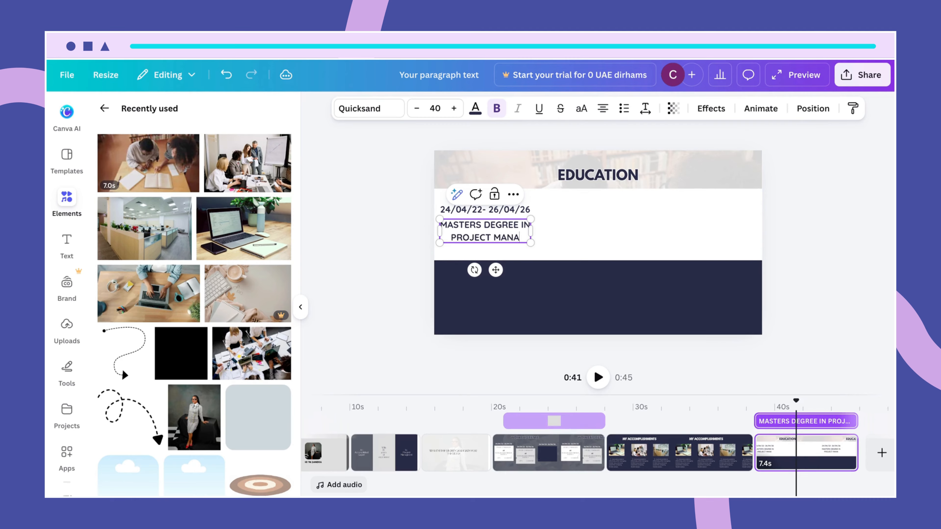
{"action": "type", "text": "GEMENT"}
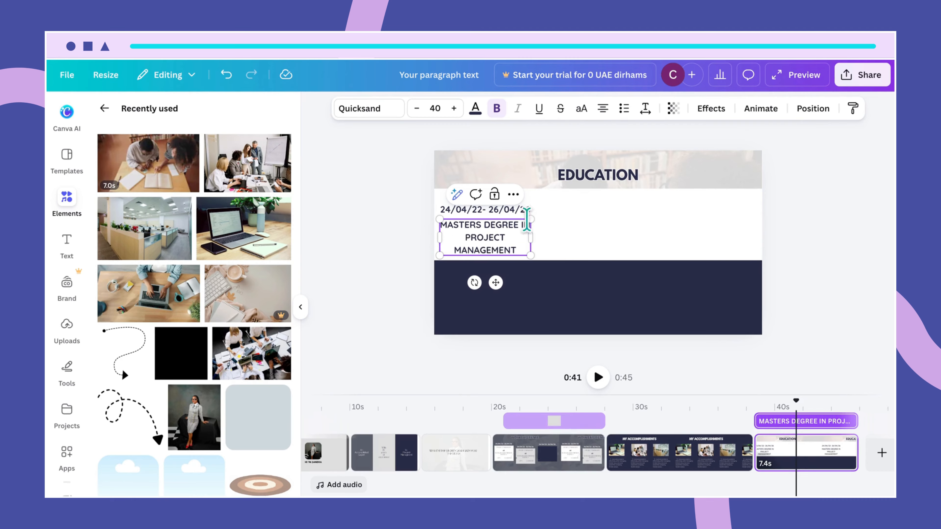
- Widen the degree text box to fit one line, left-align its text and line it up with the date above
{"action": "left_click_drag", "start_coordinate": [531, 233], "coordinate": [613, 219]}
{"action": "left_click", "coordinate": [664, 252]}
{"action": "left_click", "coordinate": [605, 111]}
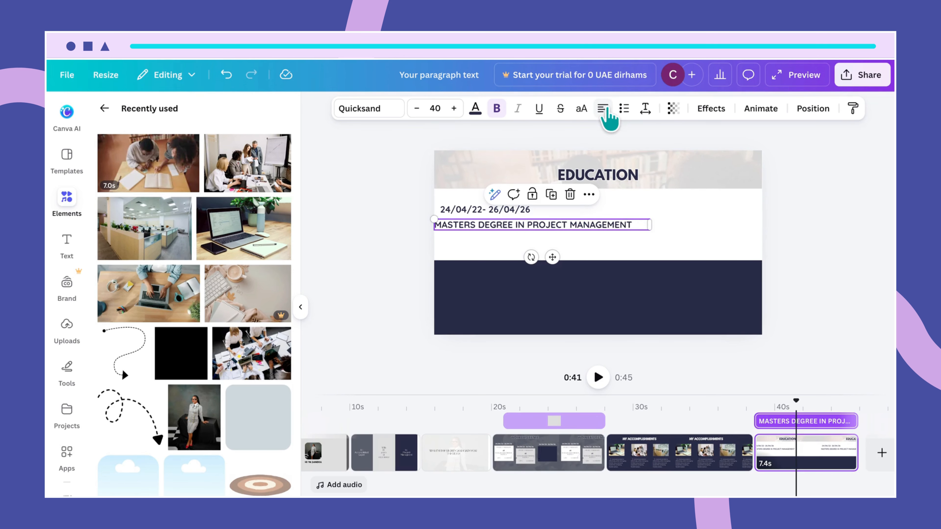
{"action": "left_click_drag", "start_coordinate": [564, 225], "coordinate": [572, 223]}
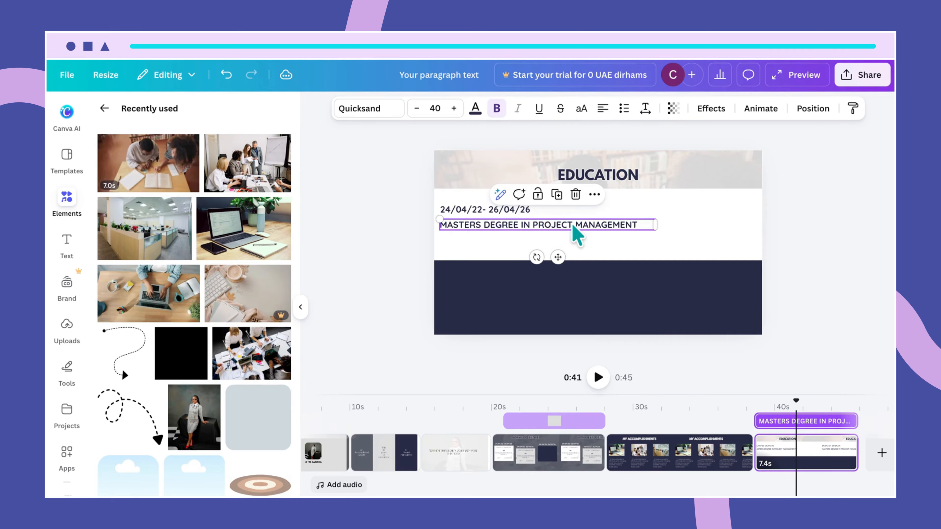
- Set the degree line's font size to 30
{"action": "left_click", "coordinate": [435, 108]}
{"action": "type", "text": "30"}
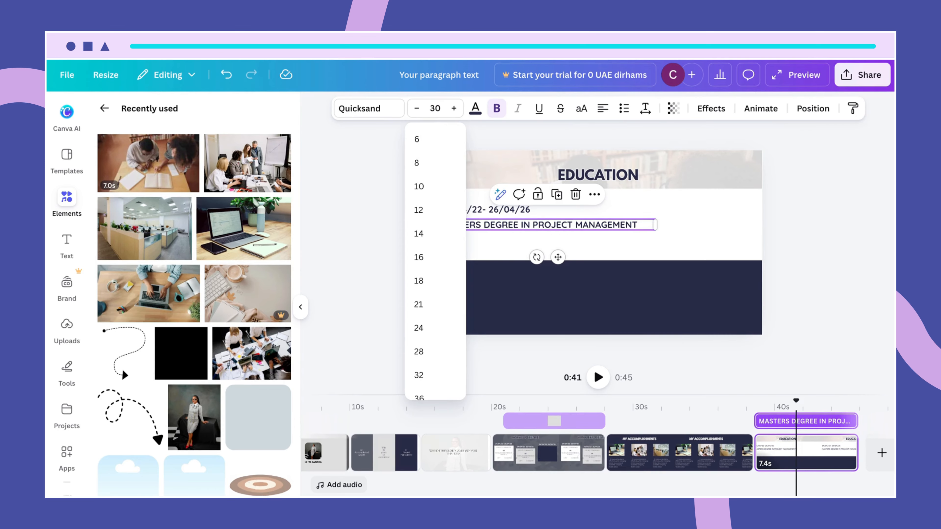
{"action": "key", "text": "Return"}
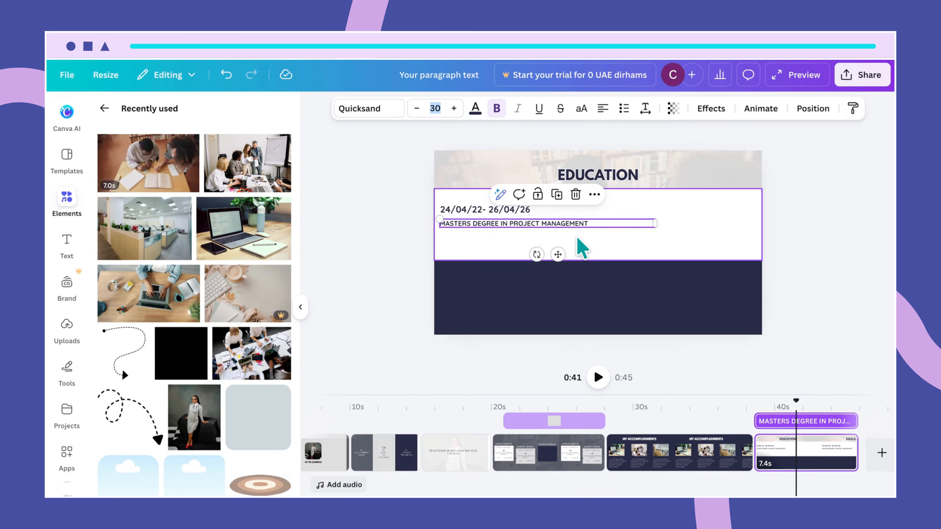
- Duplicate the degree line below itself, replace the copy with "Project management, Cost and budget management, Risk managment" and widen it to fit one line
{"action": "left_click", "coordinate": [575, 226]}
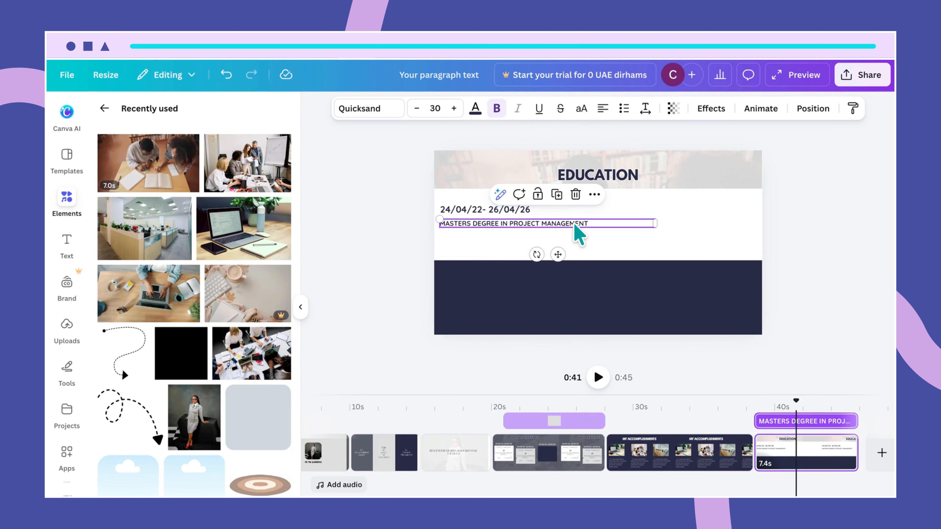
{"action": "key", "text": "ctrl+d"}
{"action": "left_click_drag", "start_coordinate": [591, 230], "coordinate": [588, 239]}
{"action": "double_click", "coordinate": [588, 238]}
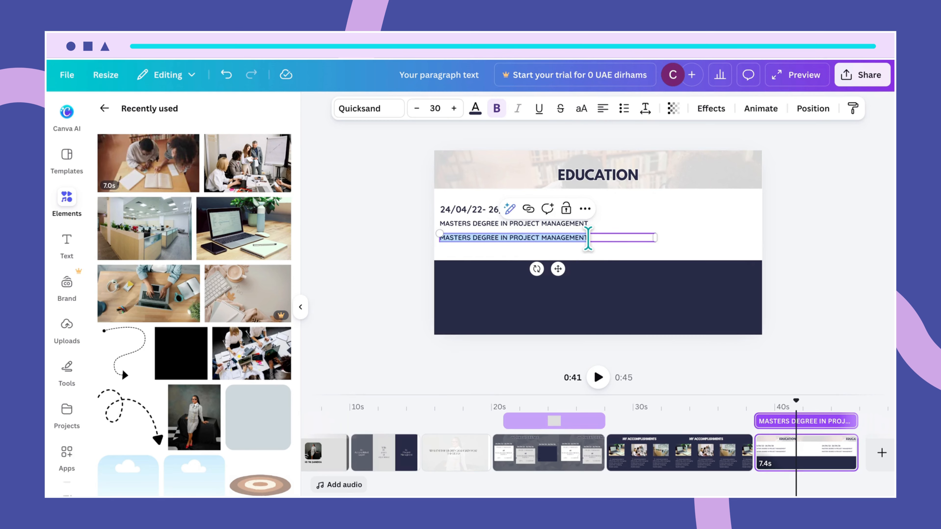
{"action": "type", "text": "P"}
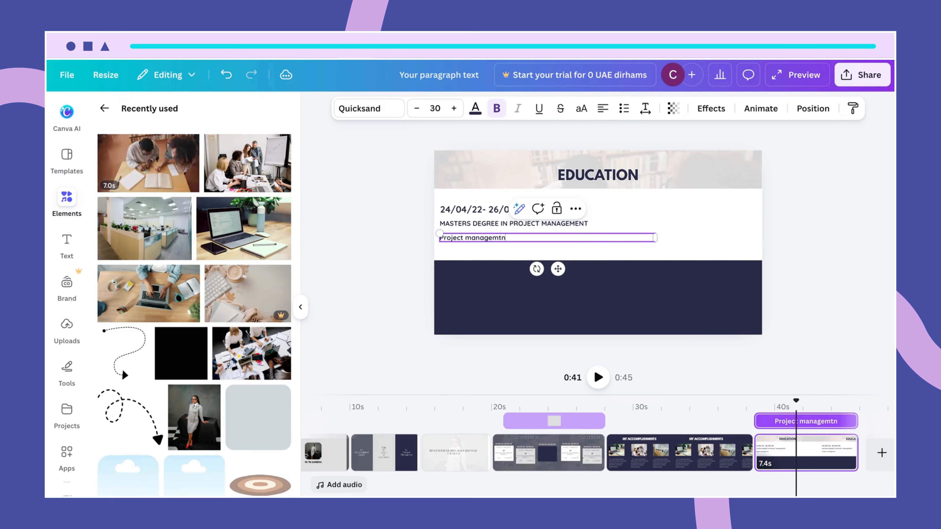
{"action": "type", "text": "roject management, Cost asnd"}
{"action": "key", "text": "BackSpace"}
{"action": "key", "text": "BackSpace"}
{"action": "key", "text": "BackSpace"}
{"action": "type", "text": "nd budget management, R"}
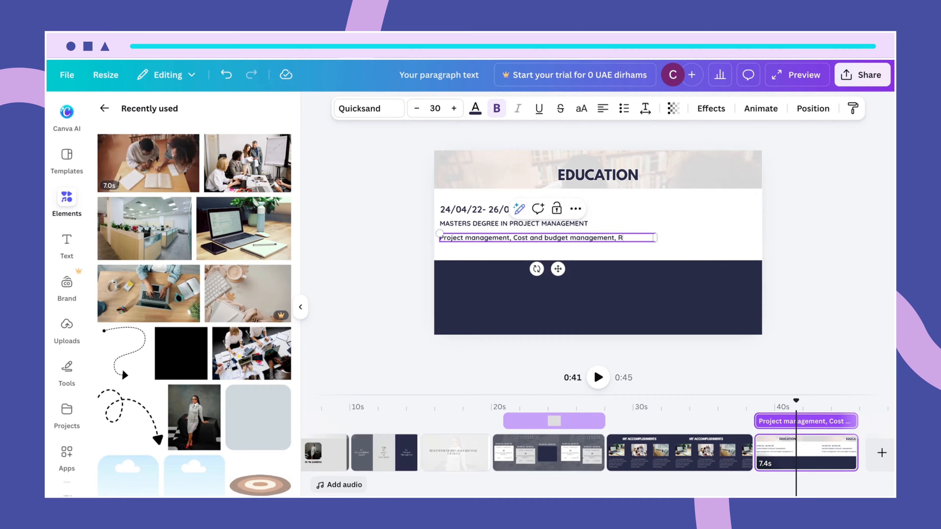
{"action": "type", "text": "gment"}
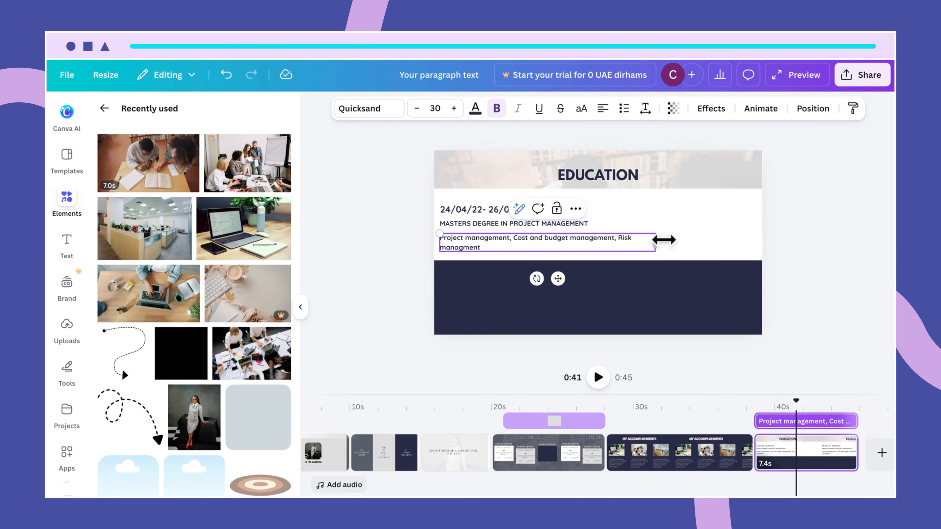
{"action": "left_click_drag", "start_coordinate": [659, 240], "coordinate": [694, 240]}
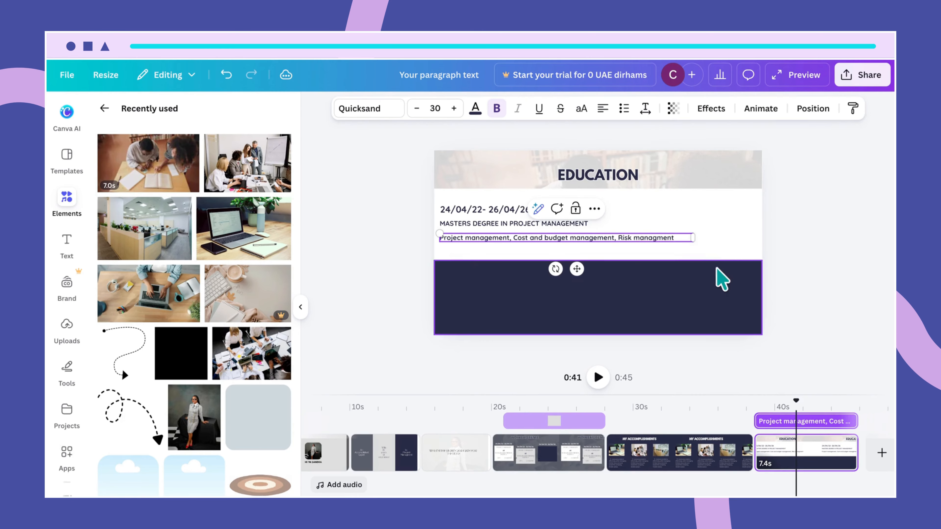
- Nudge the degree line slightly down to even out the spacing and lock the white band
{"action": "left_click", "coordinate": [598, 226]}
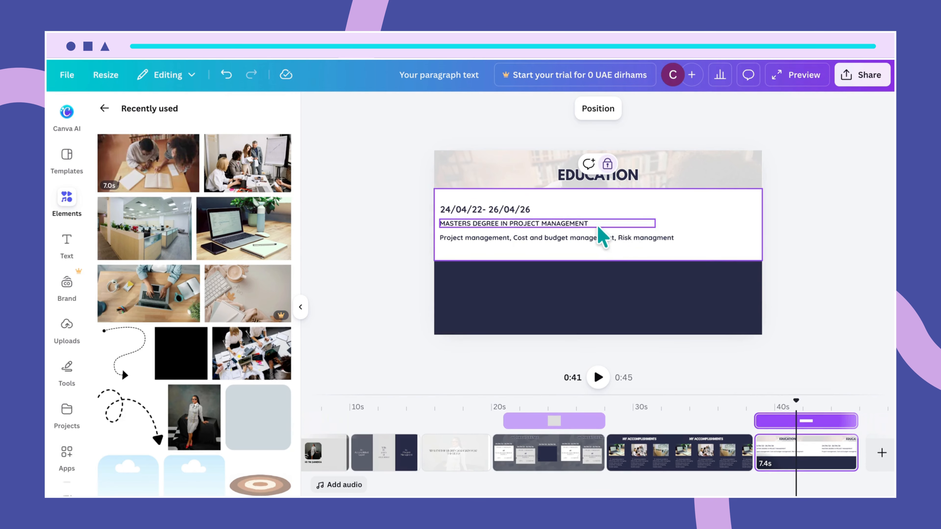
{"action": "left_click_drag", "start_coordinate": [598, 227], "coordinate": [597, 227]}
{"action": "left_click", "coordinate": [685, 258]}
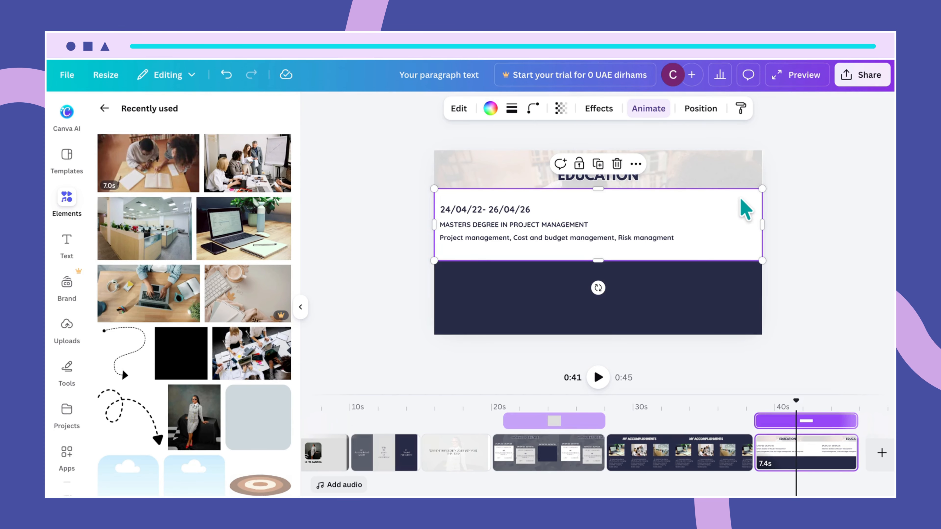
{"action": "left_click", "coordinate": [579, 164]}
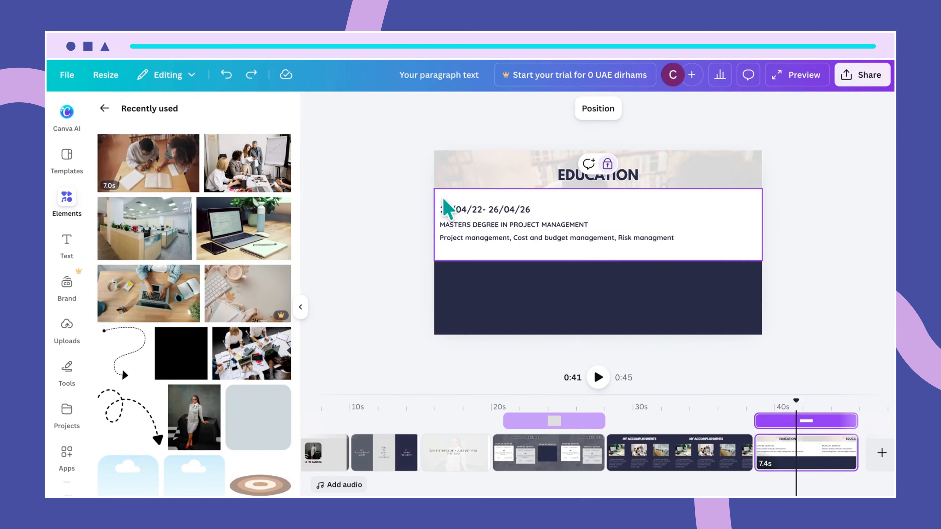
- Copy the date, degree and description lines together from the white band onto the navy band
{"action": "left_click_drag", "start_coordinate": [442, 199], "coordinate": [650, 249]}
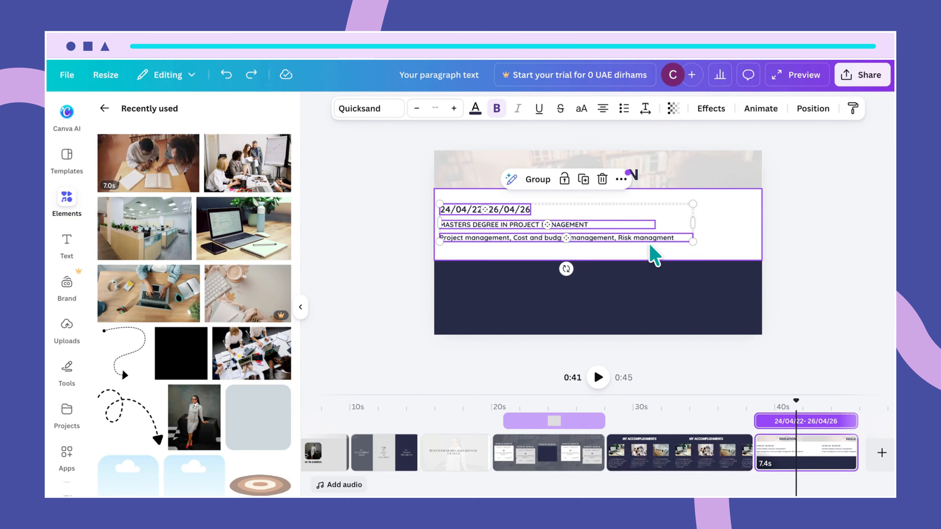
{"action": "left_click", "coordinate": [533, 310]}
{"action": "key", "text": "ctrl+v"}
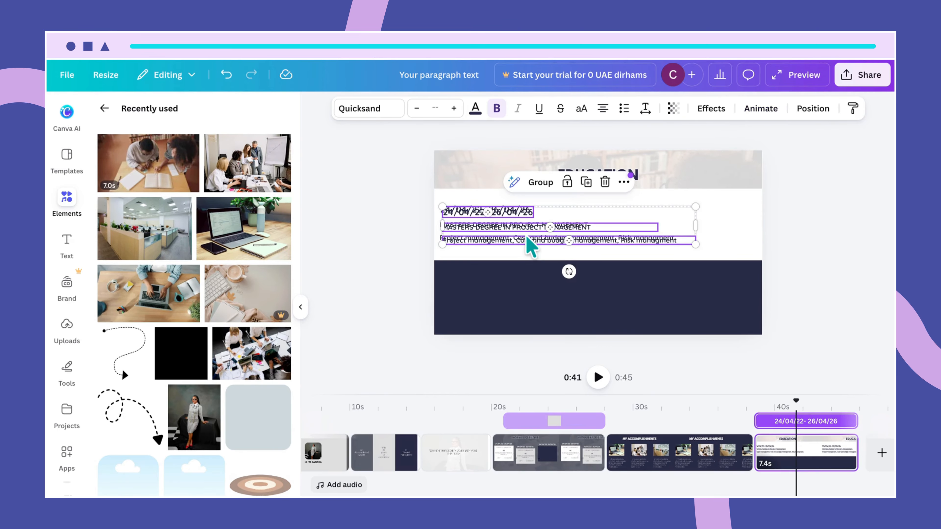
{"action": "left_click_drag", "start_coordinate": [527, 237], "coordinate": [525, 310]}
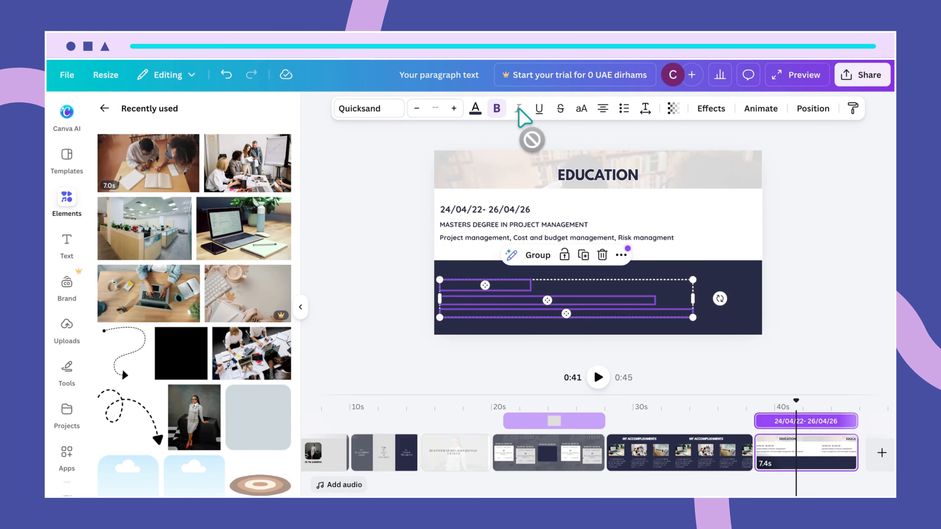
- Colour the three copied text lines on the navy band white
{"action": "left_click", "coordinate": [475, 113]}
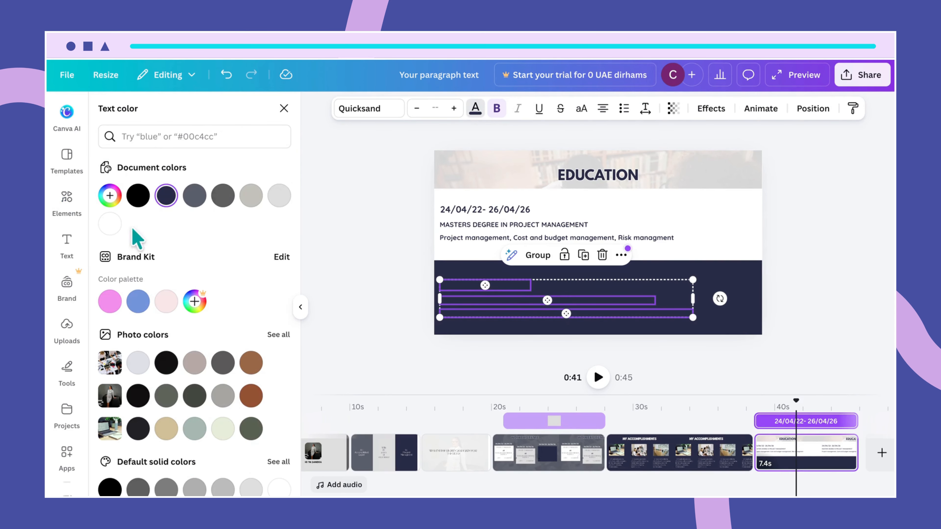
{"action": "left_click", "coordinate": [110, 224]}
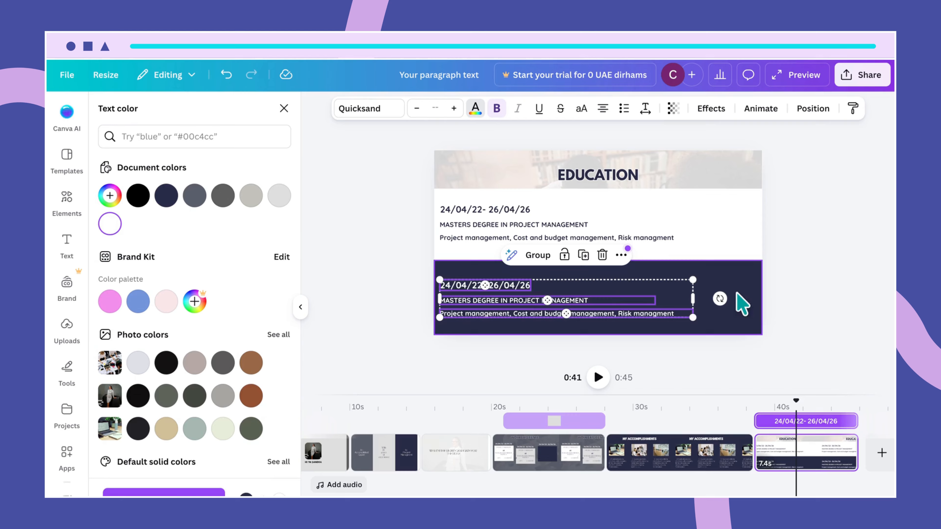
{"action": "left_click", "coordinate": [733, 275]}
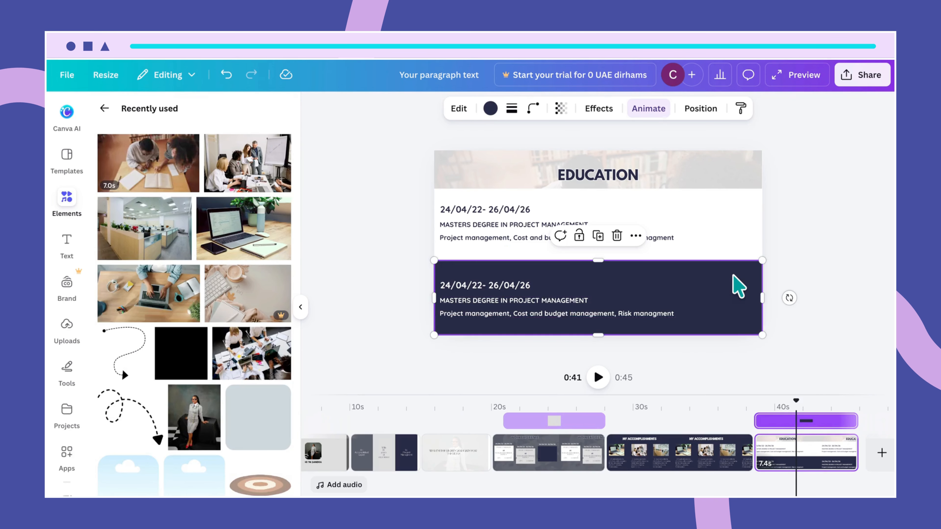
- Remove the bold formatting from the description lines on both the white and navy bands
{"action": "left_click", "coordinate": [619, 314]}
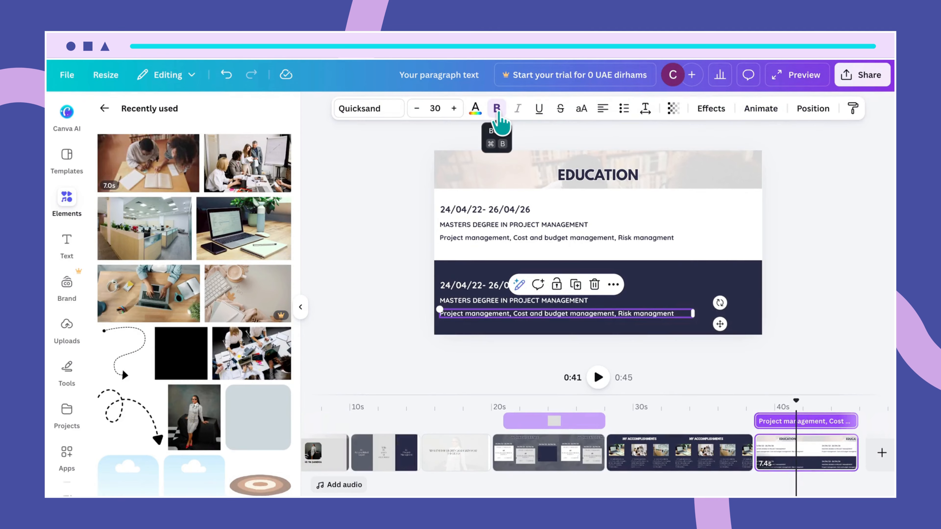
{"action": "left_click", "coordinate": [699, 237]}
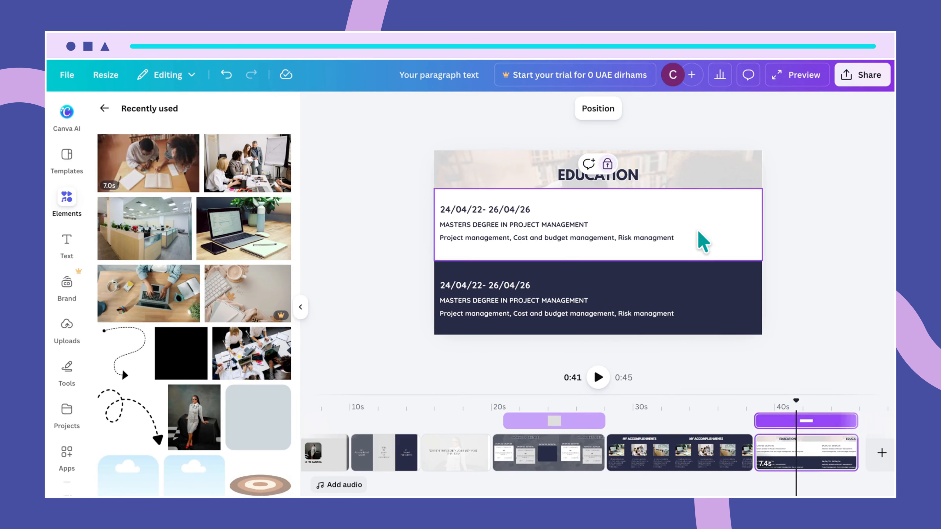
{"action": "left_click", "coordinate": [679, 241]}
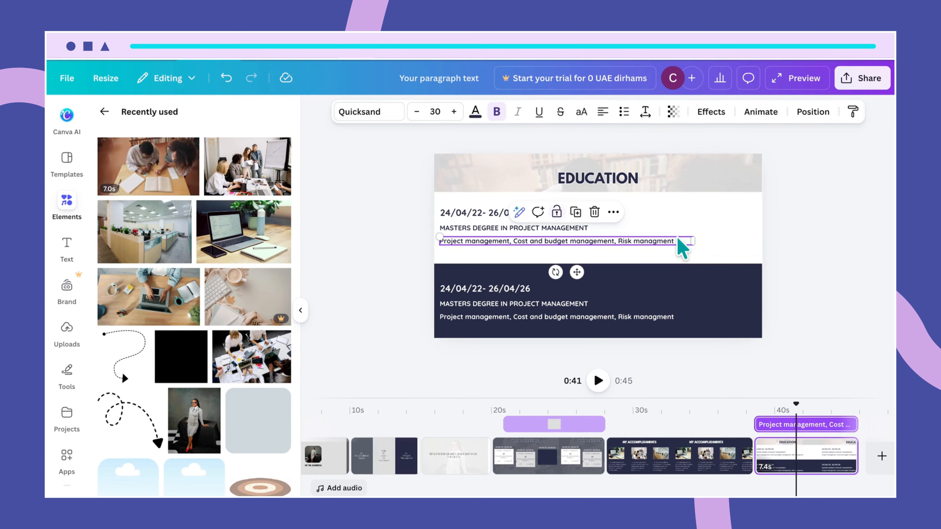
{"action": "left_click", "coordinate": [498, 113]}
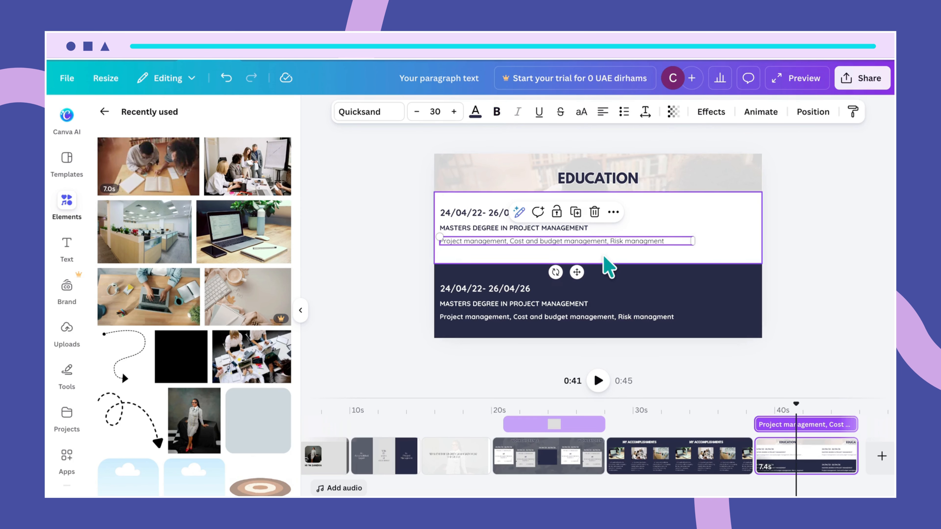
{"action": "left_click", "coordinate": [597, 317]}
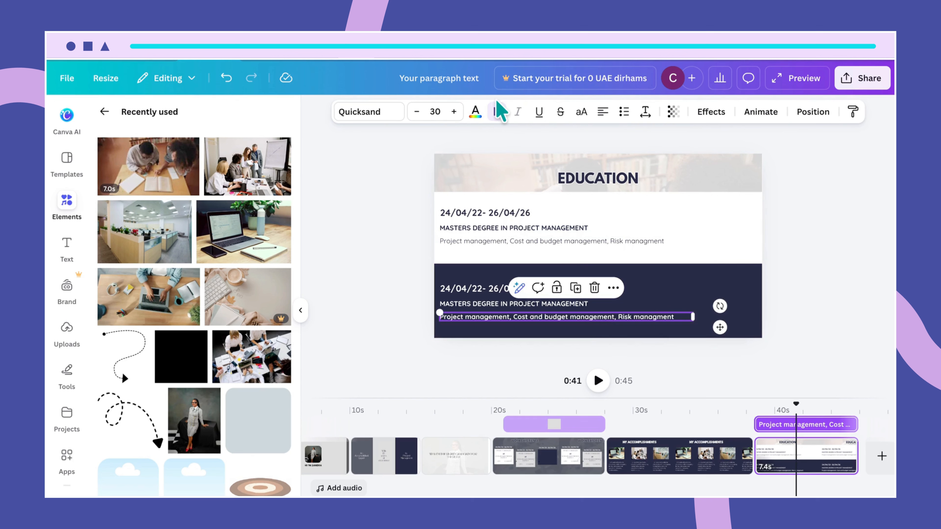
{"action": "left_click", "coordinate": [497, 113]}
{"action": "left_click", "coordinate": [677, 301]}
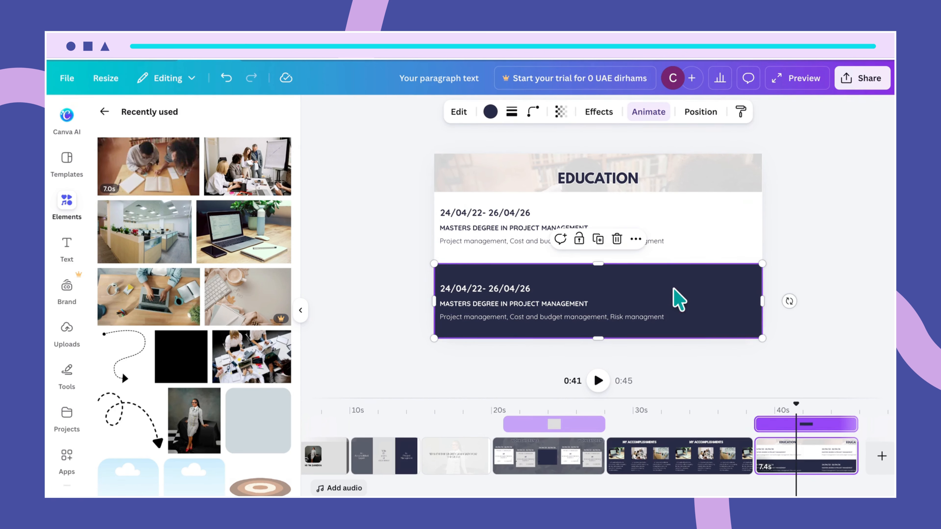
{"action": "left_click", "coordinate": [700, 248]}
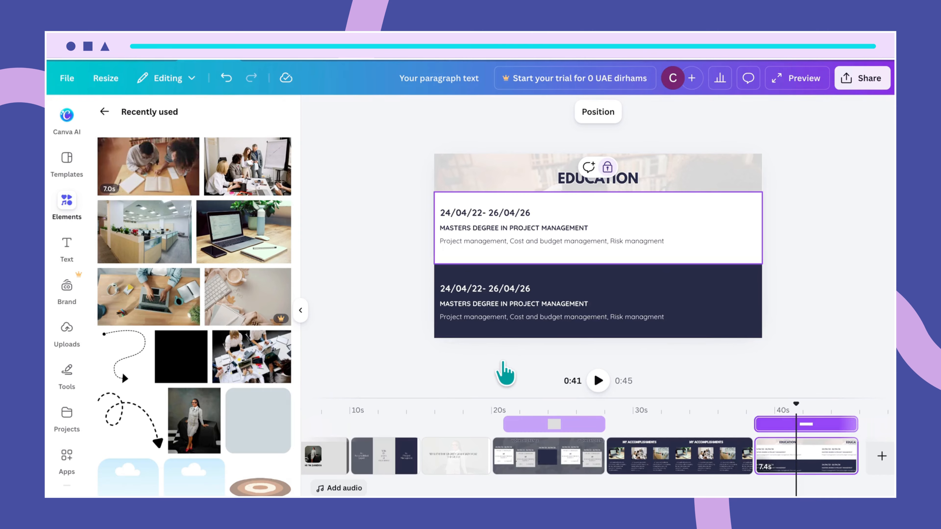
- Delete the word "MASTERS" from the degree line on the navy band
{"action": "left_click", "coordinate": [498, 304]}
{"action": "left_click", "coordinate": [487, 304]}
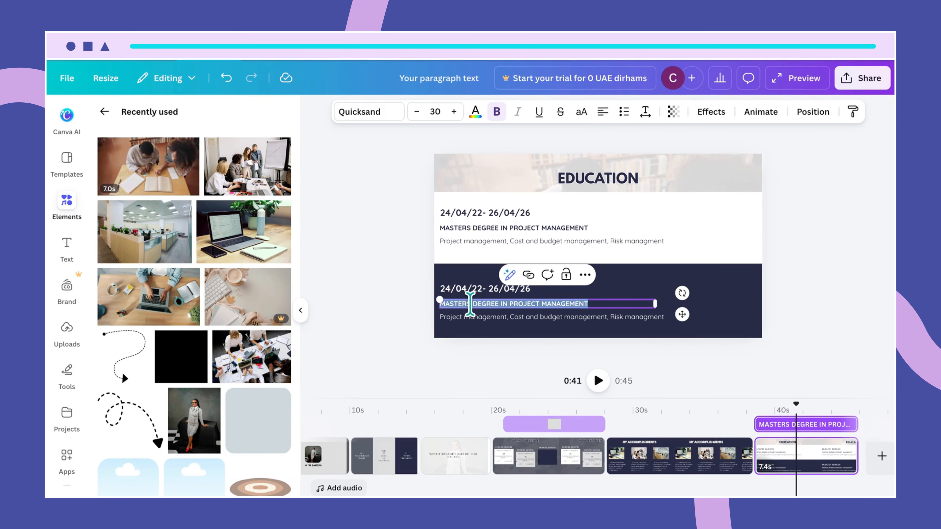
{"action": "left_click", "coordinate": [470, 304]}
{"action": "key", "text": "BackSpace"}
{"action": "key", "text": "BackSpace"}
{"action": "key", "text": "BackSpace"}
{"action": "key", "text": "BackSpace"}
{"action": "key", "text": "BackSpace"}
{"action": "key", "text": "BackSpace"}
{"action": "key", "text": "BackSpace"}
{"action": "key", "text": "BackSpace"}
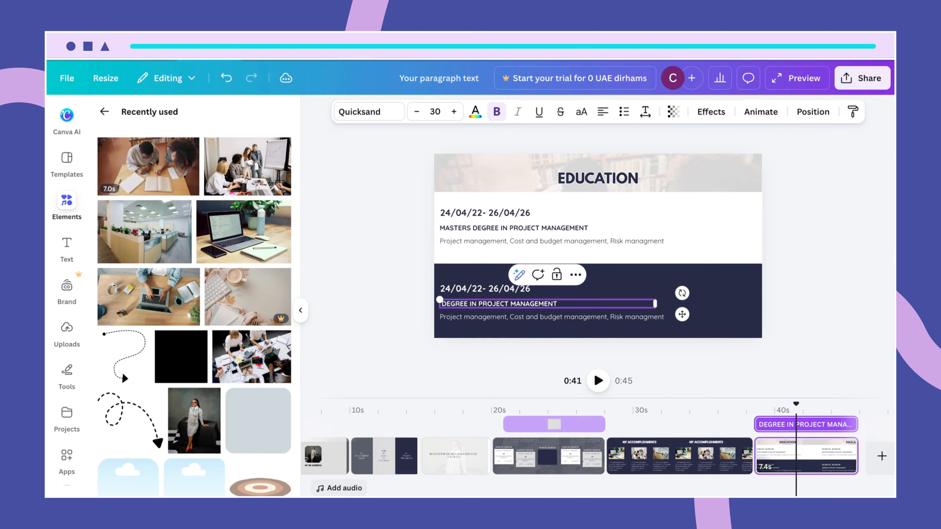
{"action": "type", "text": "Bachek"}
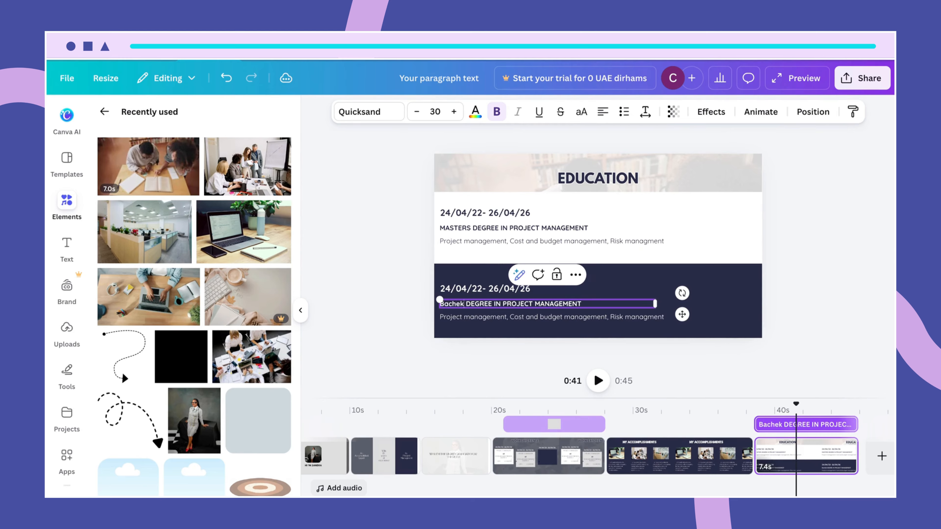
{"action": "key", "text": "BackSpace"}
{"action": "key", "text": "BackSpace"}
{"action": "key", "text": "BackSpace"}
{"action": "key", "text": "BackSpace"}
{"action": "key", "text": "BackSpace"}
{"action": "key", "text": "BackSpace"}
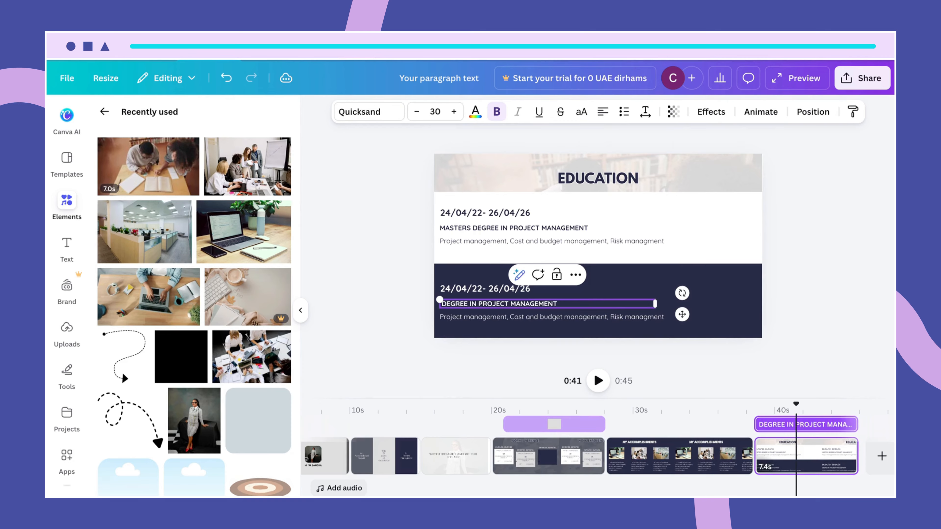
- Add "BACHELORS" at the start of the degree line on the navy band
{"action": "type", "text": "Bache"}
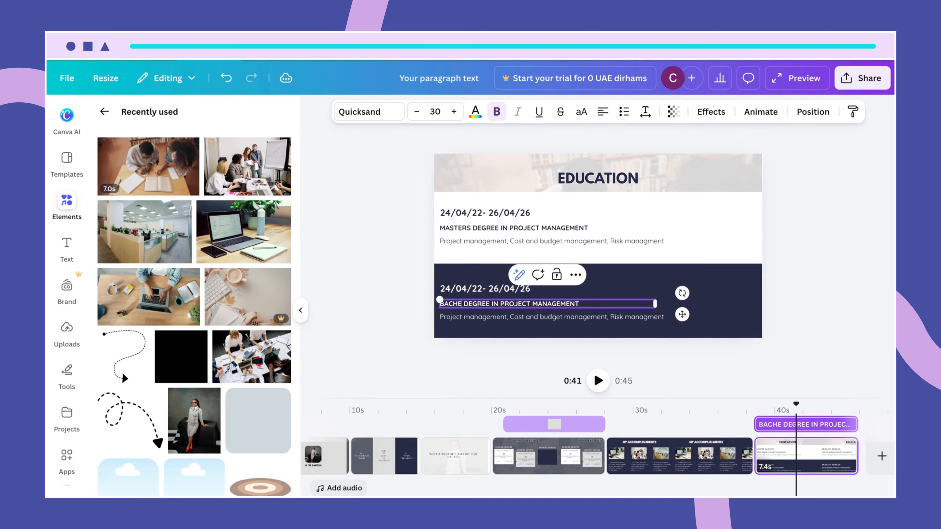
{"action": "type", "text": "lors"}
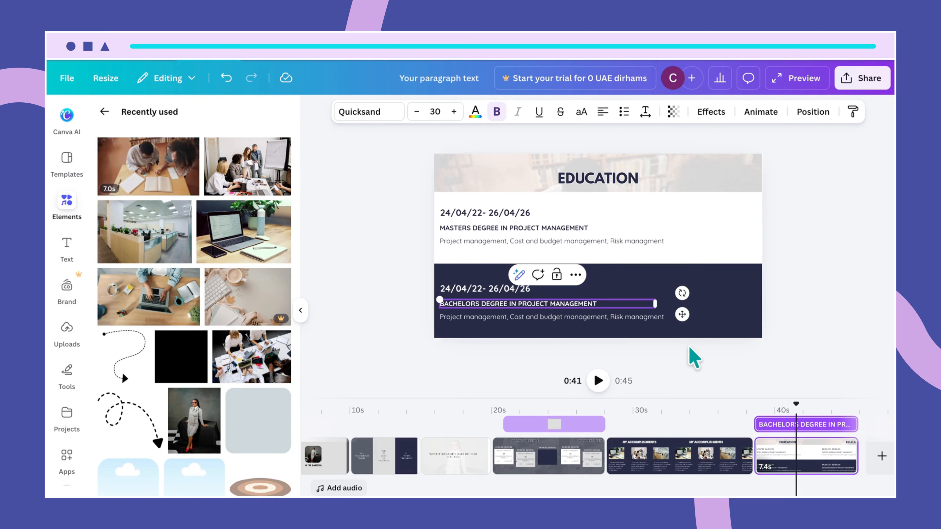
{"action": "left_click", "coordinate": [710, 332]}
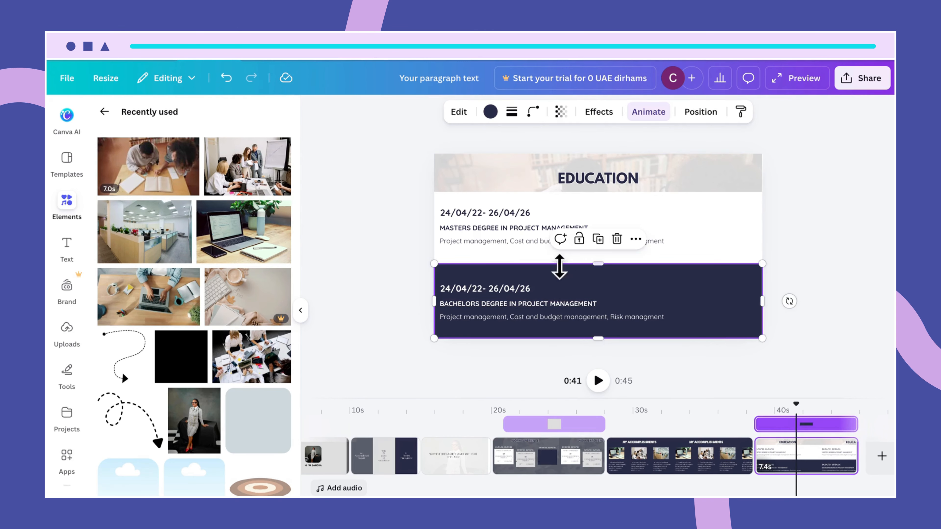
- Tighten the degree and description lines under the date on the white band and shift all three lines down together to centre them
{"action": "left_click", "coordinate": [502, 229]}
{"action": "left_click_drag", "start_coordinate": [502, 228], "coordinate": [507, 240]}
{"action": "left_click", "coordinate": [509, 242]}
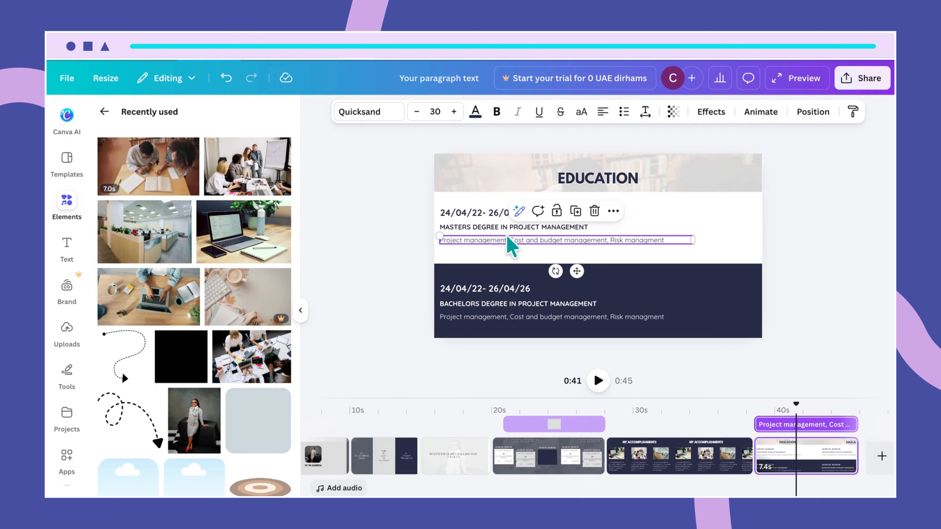
{"action": "left_click_drag", "start_coordinate": [508, 237], "coordinate": [494, 216]}
{"action": "left_click", "coordinate": [497, 228]}
{"action": "left_click", "coordinate": [504, 254]}
{"action": "left_click", "coordinate": [497, 225]}
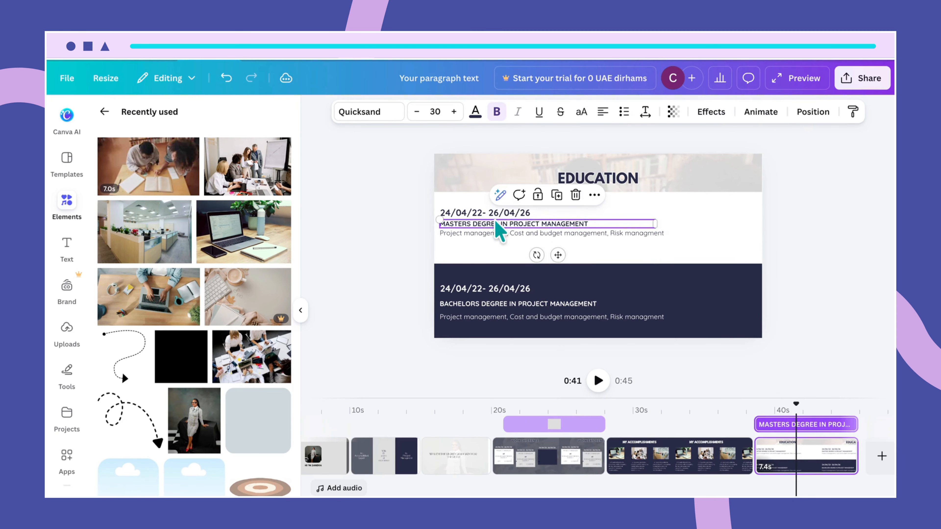
{"action": "left_click", "coordinate": [479, 256]}
{"action": "left_click_drag", "start_coordinate": [441, 199], "coordinate": [478, 235]}
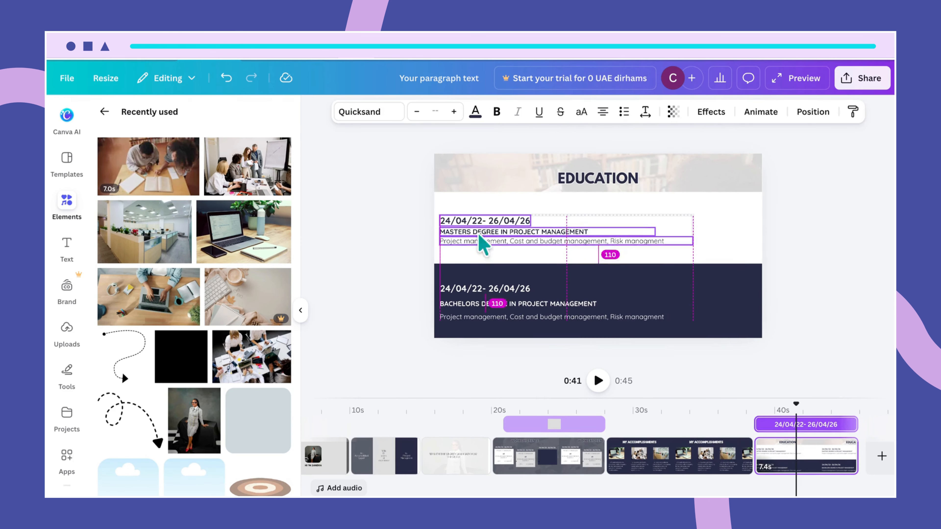
- Move the degree and description lines on the navy band up, closer to each other and to the date
{"action": "left_click", "coordinate": [463, 305]}
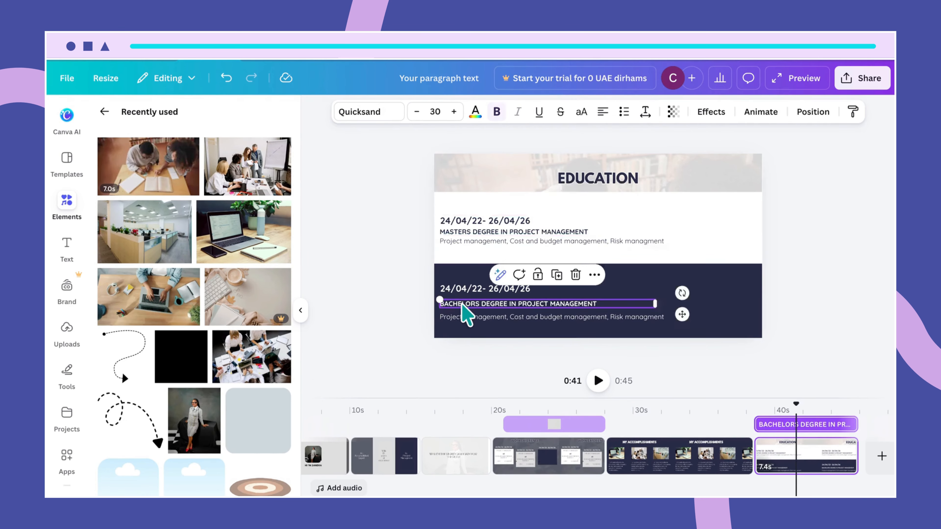
{"action": "left_click_drag", "start_coordinate": [462, 305], "coordinate": [472, 313]}
{"action": "left_click", "coordinate": [477, 319]}
{"action": "left_click", "coordinate": [468, 302]}
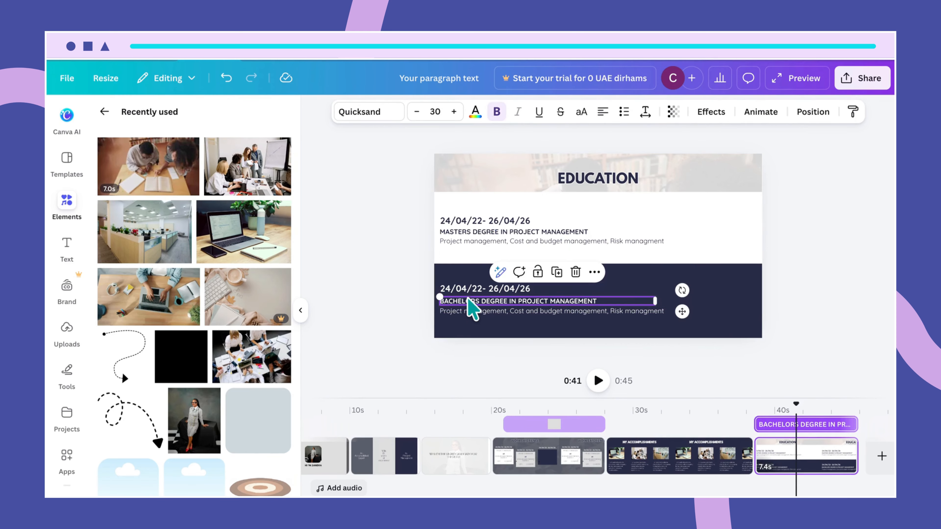
{"action": "left_click_drag", "start_coordinate": [468, 302], "coordinate": [478, 313]}
{"action": "left_click", "coordinate": [478, 313]}
- Lock the navy band and shift its three text lines slightly down together to centre them vertically
{"action": "left_click_drag", "start_coordinate": [447, 272], "coordinate": [452, 299]}
{"action": "key", "text": "ctrl+z"}
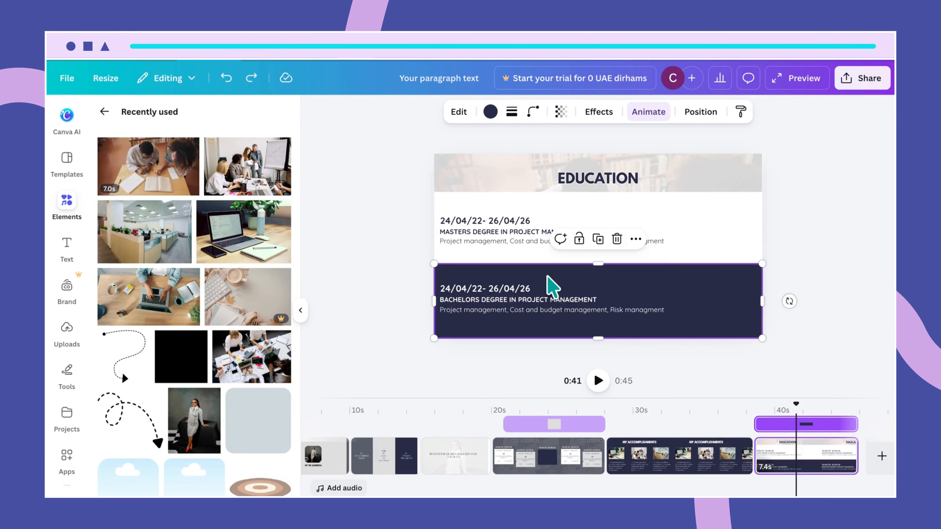
{"action": "left_click", "coordinate": [598, 239]}
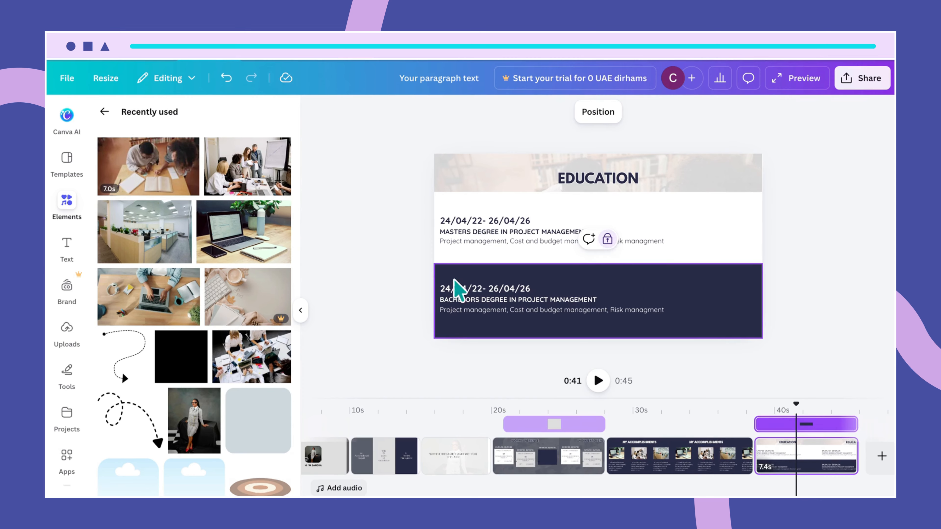
{"action": "left_click_drag", "start_coordinate": [442, 274], "coordinate": [507, 307]}
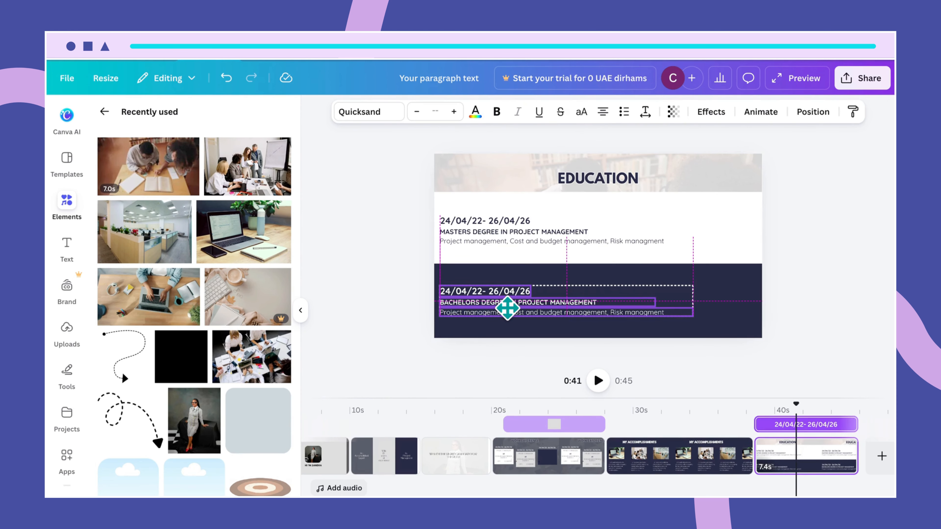
{"action": "left_click_drag", "start_coordinate": [508, 308], "coordinate": [507, 308]}
{"action": "left_click", "coordinate": [676, 327]}
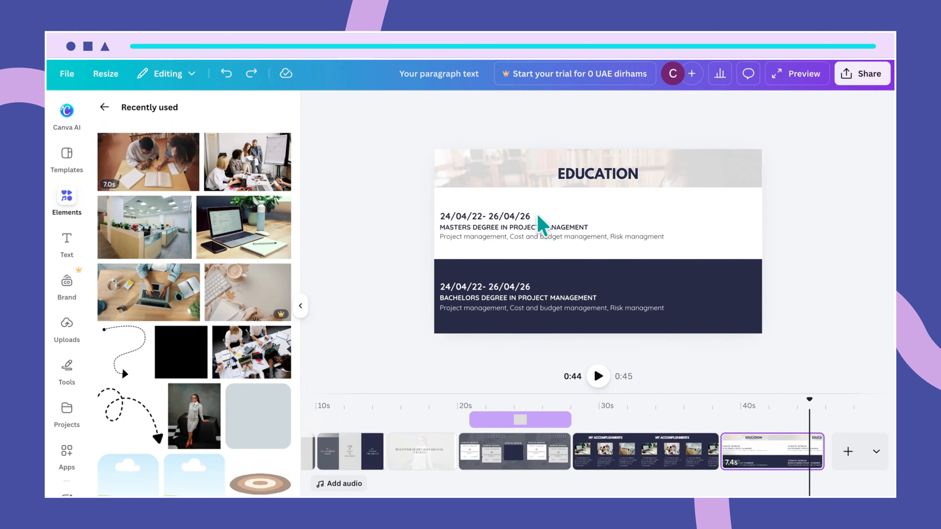
- Group the date, degree and description lines on the white band, and group those on the navy band separately
{"action": "left_click", "coordinate": [529, 204]}
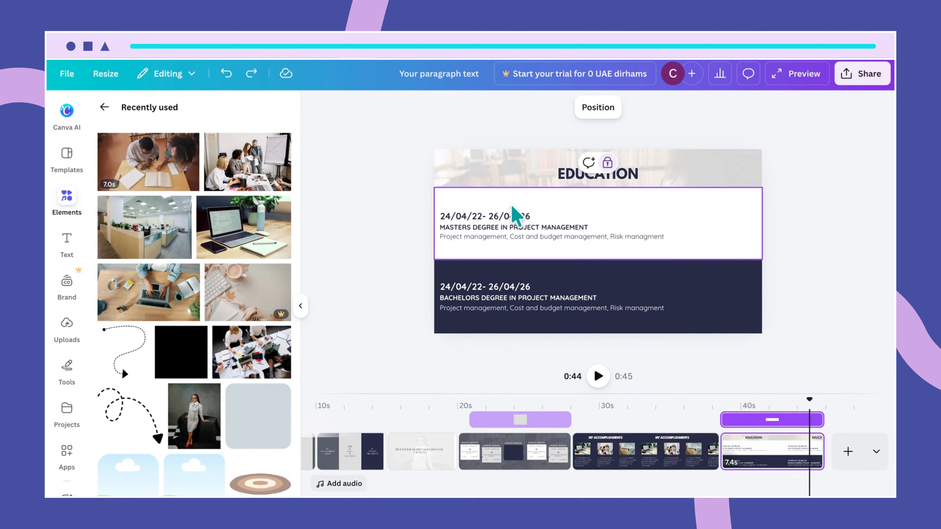
{"action": "left_click_drag", "start_coordinate": [494, 194], "coordinate": [573, 227]}
{"action": "left_click", "coordinate": [538, 186]}
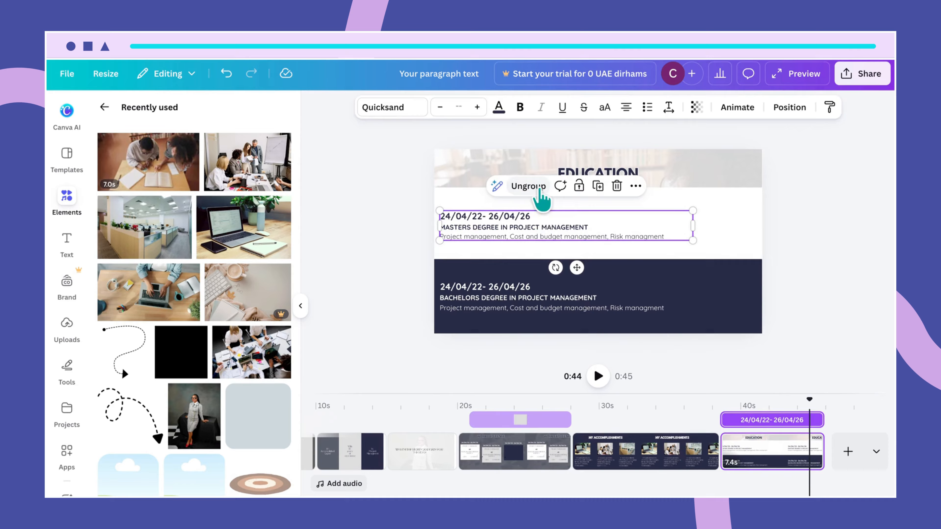
{"action": "left_click_drag", "start_coordinate": [494, 273], "coordinate": [537, 313]}
{"action": "left_click", "coordinate": [537, 257]}
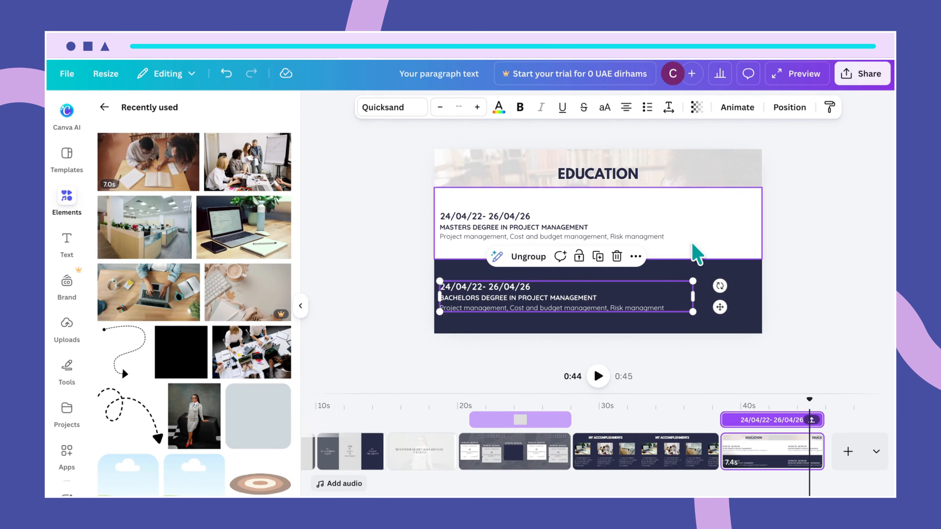
- Examine the group animation options for the grouped degree text on the white band
{"action": "left_click", "coordinate": [652, 230]}
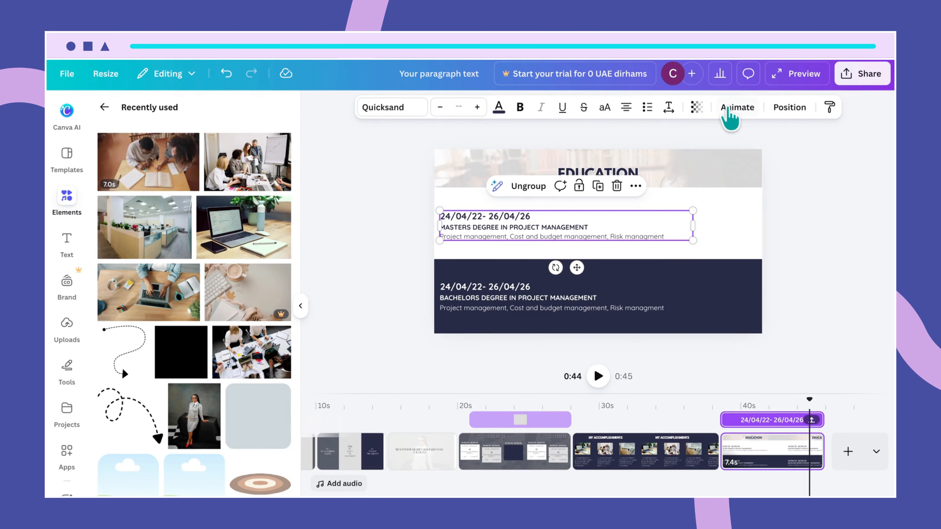
{"action": "left_click", "coordinate": [728, 109]}
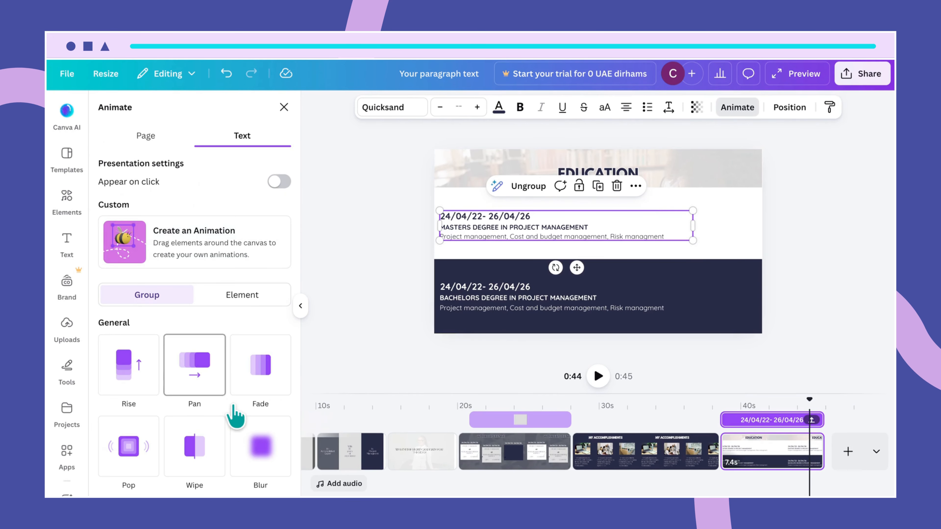
{"action": "scroll", "coordinate": [235, 417], "scroll_direction": "down", "scroll_amount": 5}
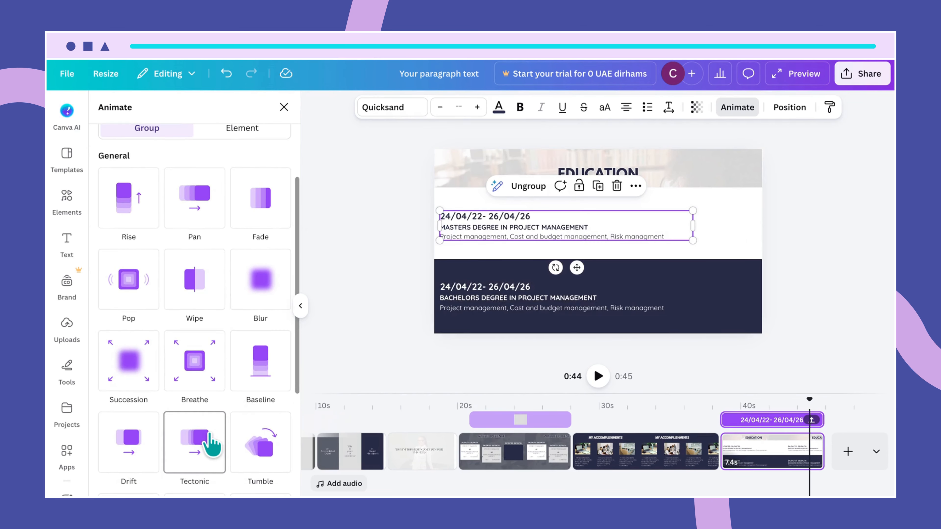
{"action": "scroll", "coordinate": [222, 430], "scroll_direction": "down", "scroll_amount": 6}
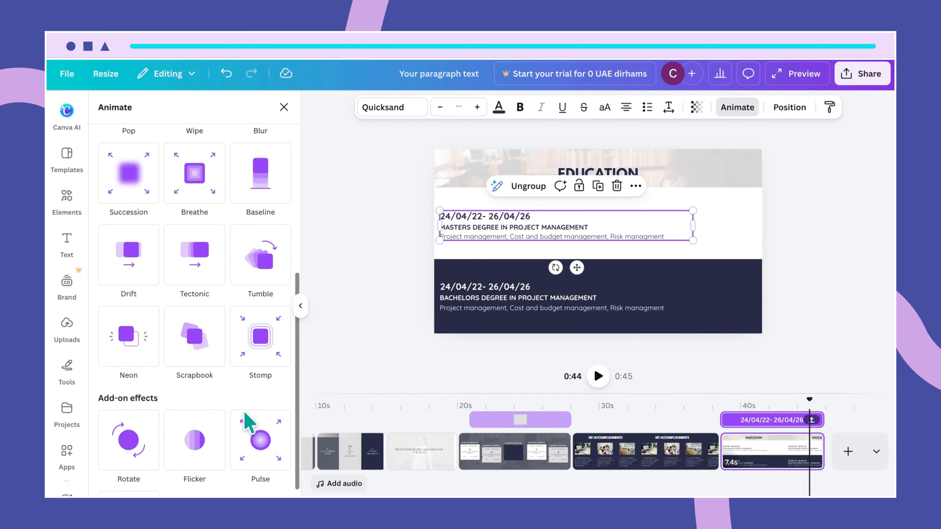
{"action": "scroll", "coordinate": [246, 389], "scroll_direction": "up", "scroll_amount": 3}
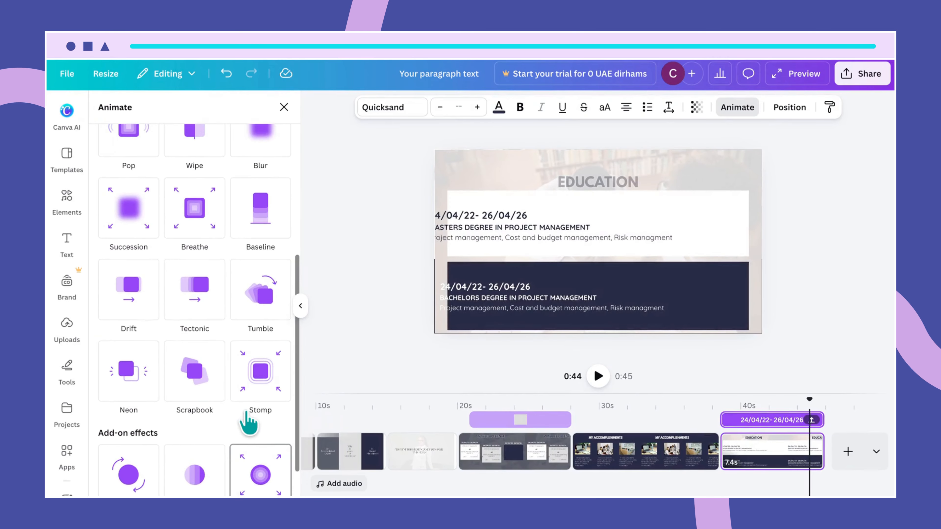
{"action": "scroll", "coordinate": [230, 273], "scroll_direction": "up", "scroll_amount": 3}
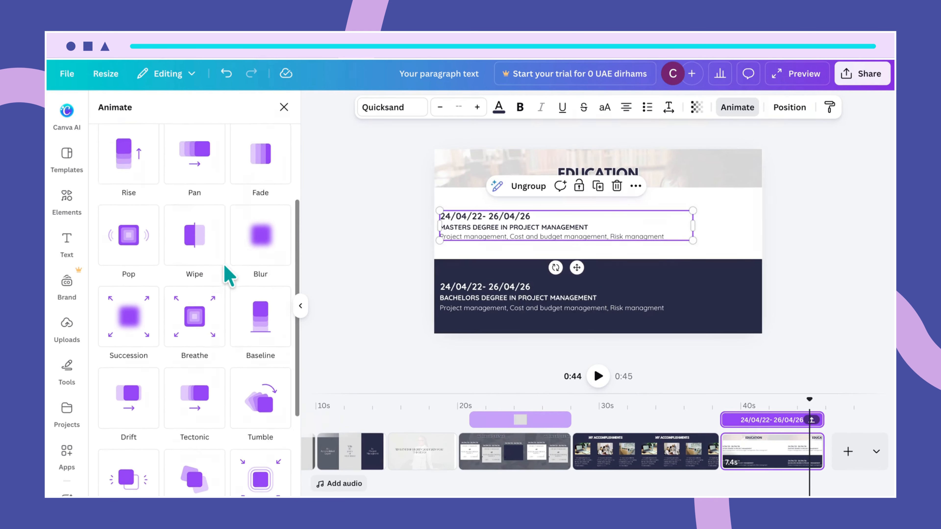
{"action": "scroll", "coordinate": [228, 276], "scroll_direction": "down", "scroll_amount": 4}
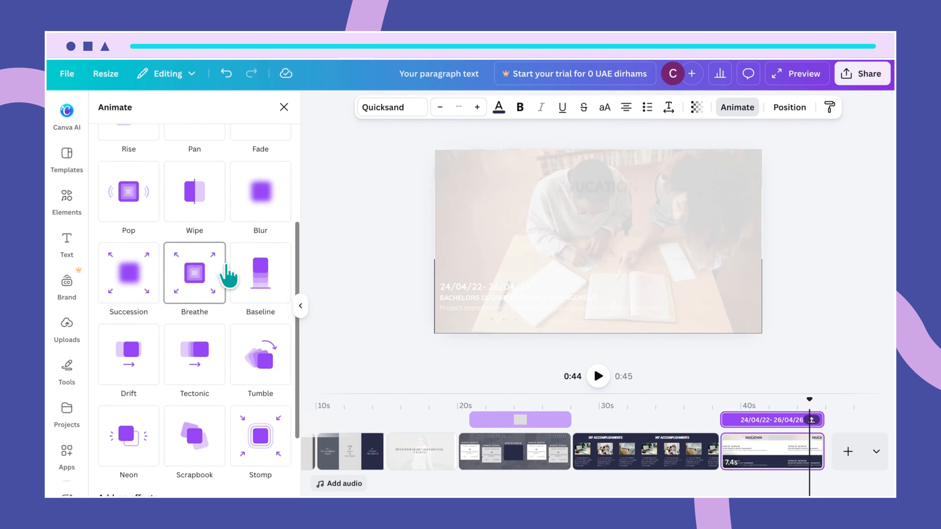
{"action": "scroll", "coordinate": [228, 276], "scroll_direction": "down", "scroll_amount": 3}
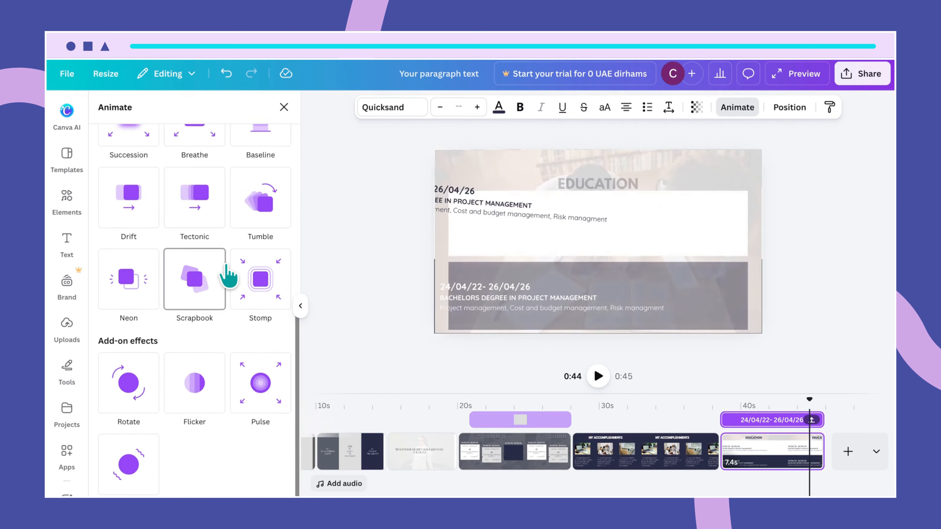
{"action": "scroll", "coordinate": [227, 276], "scroll_direction": "up", "scroll_amount": 2}
{"action": "scroll", "coordinate": [228, 276], "scroll_direction": "up", "scroll_amount": 3}
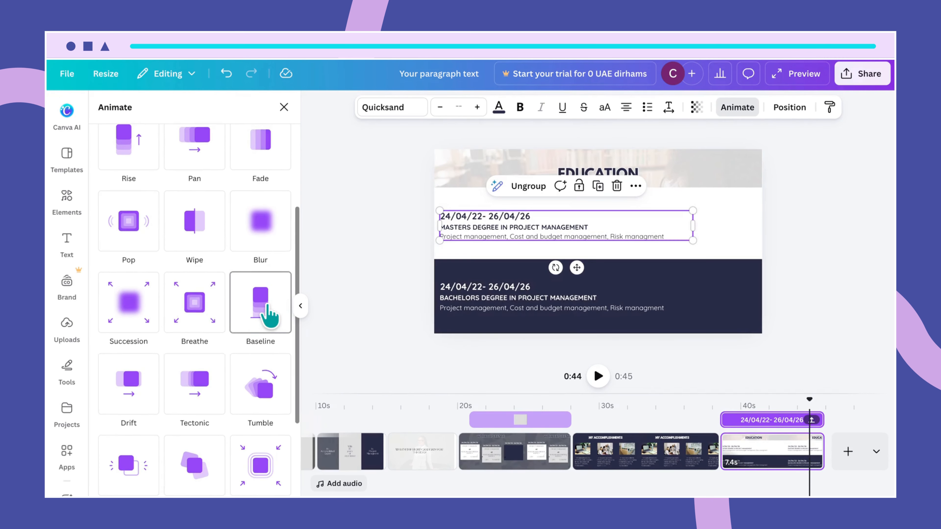
{"action": "scroll", "coordinate": [269, 315], "scroll_direction": "up", "scroll_amount": 5}
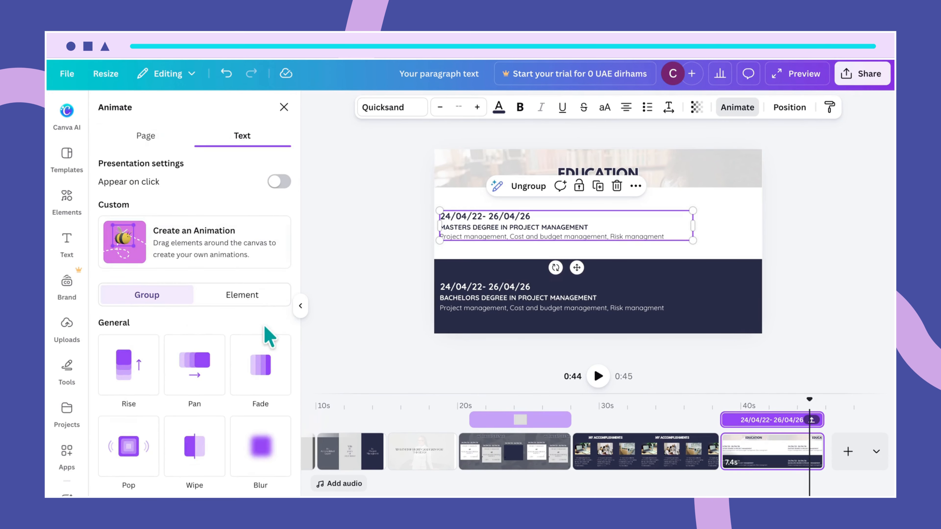
- Animate the white band's grouped text per element with the Clarify effect on enter
{"action": "left_click", "coordinate": [256, 298]}
{"action": "scroll", "coordinate": [256, 371], "scroll_direction": "down", "scroll_amount": 4}
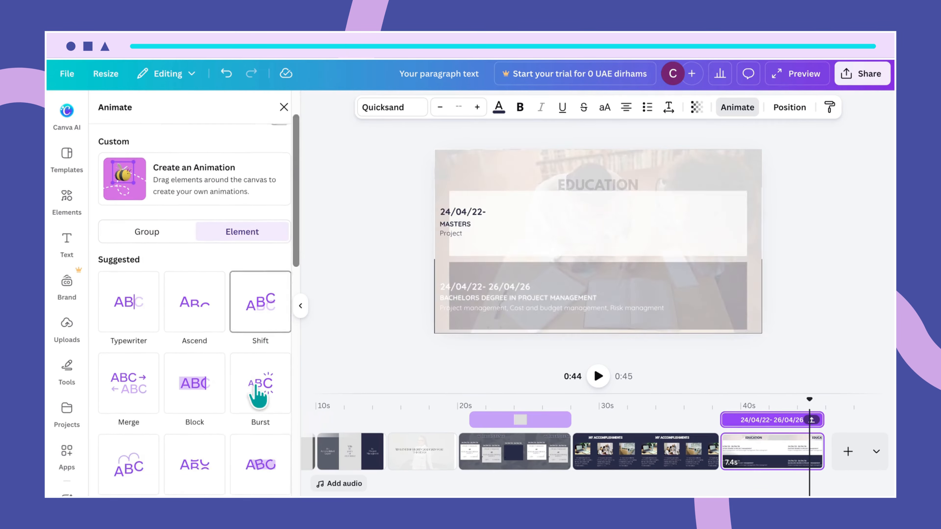
{"action": "scroll", "coordinate": [257, 393], "scroll_direction": "down", "scroll_amount": 3}
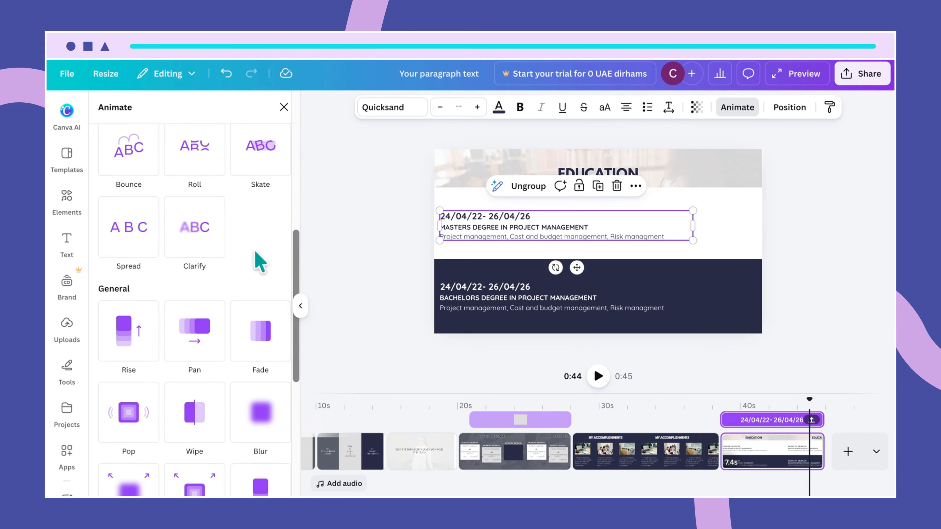
{"action": "left_click", "coordinate": [221, 248]}
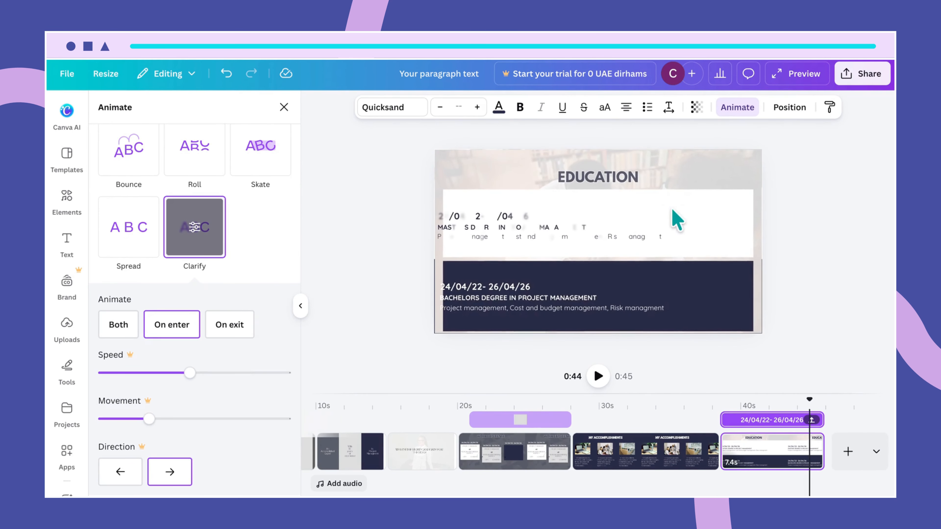
{"action": "left_click", "coordinate": [724, 218]}
{"action": "left_click", "coordinate": [726, 165]}
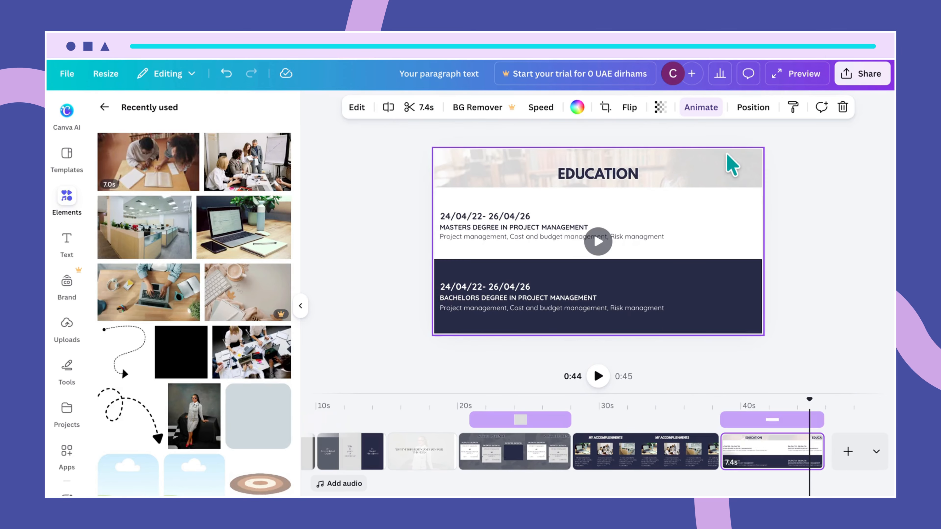
- Animate the navy band's grouped degree text per element with the same Clarify effect on enter
{"action": "left_click", "coordinate": [602, 309]}
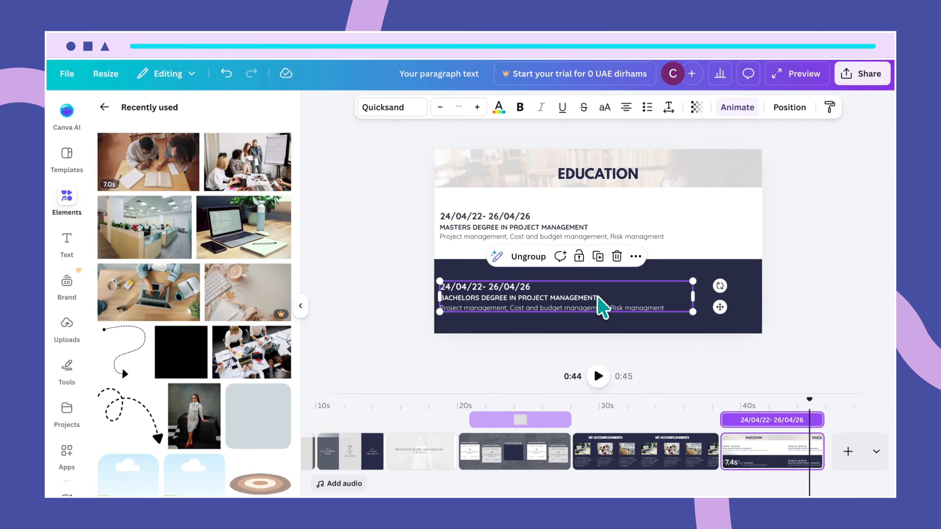
{"action": "left_click", "coordinate": [732, 109]}
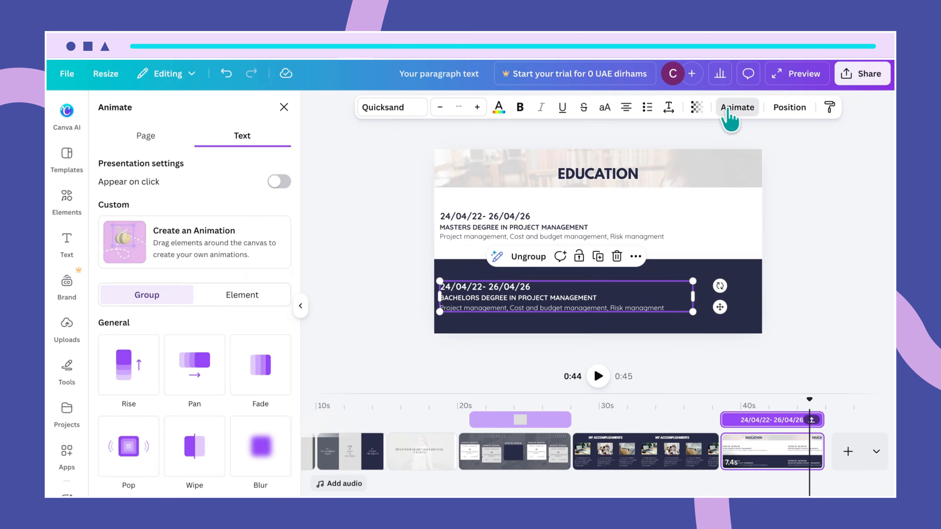
{"action": "left_click", "coordinate": [234, 297]}
{"action": "scroll", "coordinate": [231, 366], "scroll_direction": "down", "scroll_amount": 6}
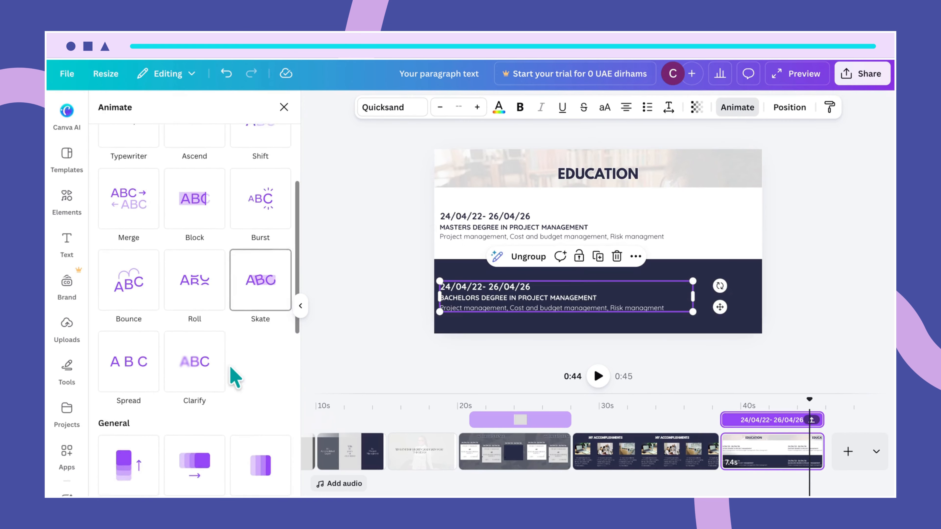
{"action": "left_click", "coordinate": [205, 351]}
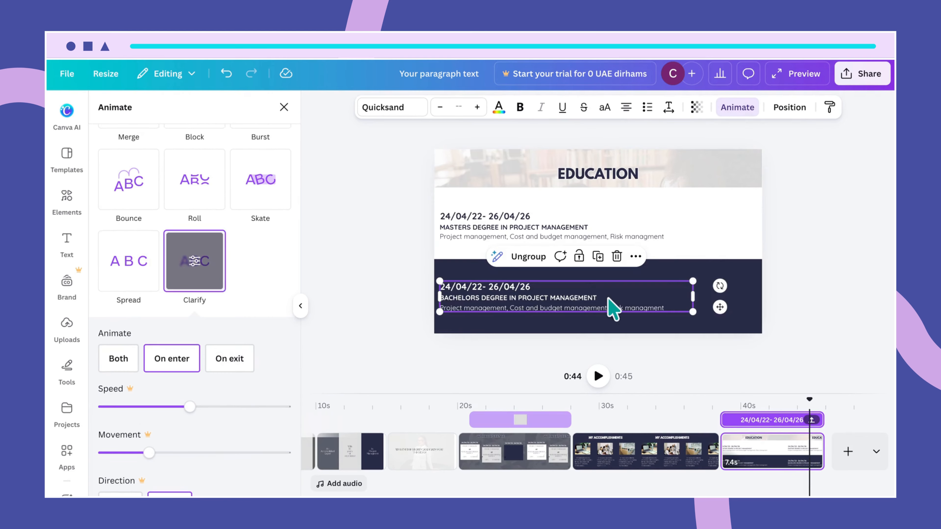
- Unlock the white band and remove its animation, keeping the text group on it in place
{"action": "left_click", "coordinate": [736, 224]}
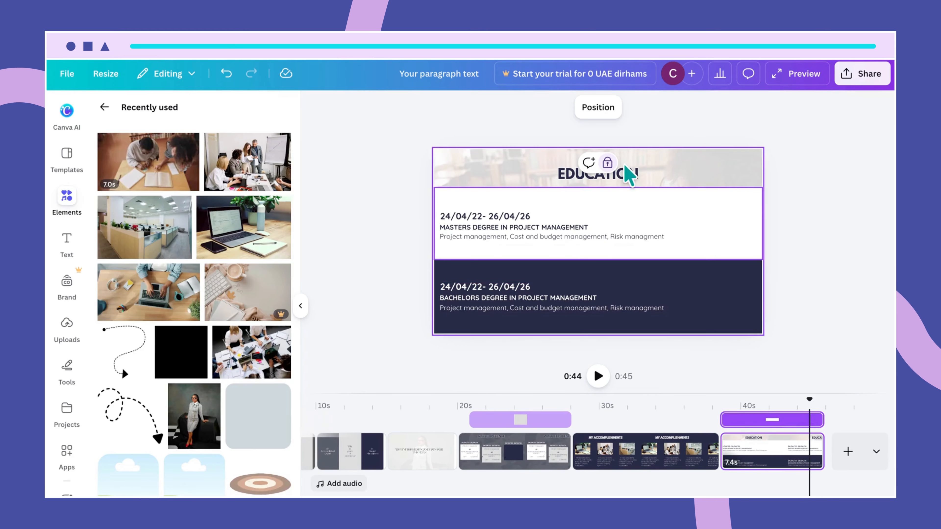
{"action": "left_click", "coordinate": [616, 177]}
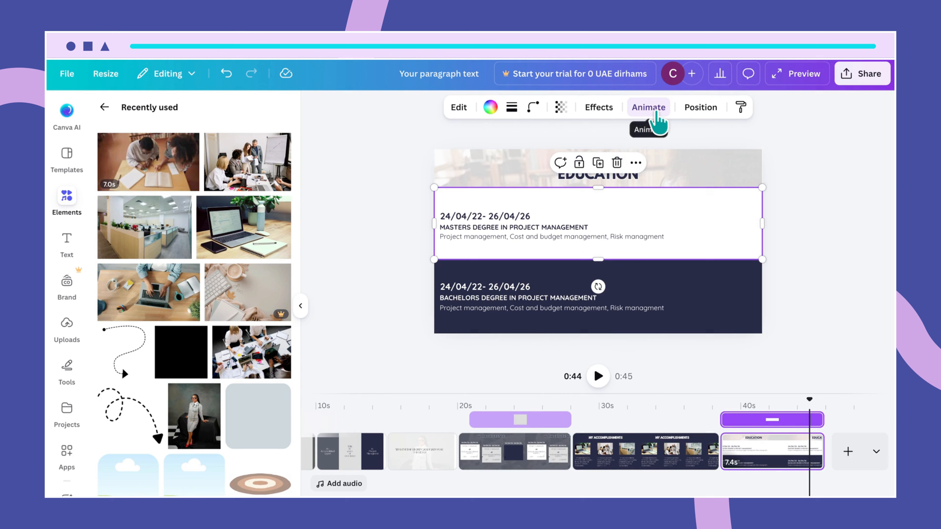
{"action": "mouse_move", "coordinate": [660, 235]}
{"action": "left_mouse_down"}
{"action": "mouse_move", "coordinate": [678, 206]}
{"action": "mouse_move", "coordinate": [708, 250]}
{"action": "mouse_move", "coordinate": [675, 240]}
{"action": "left_mouse_up"}
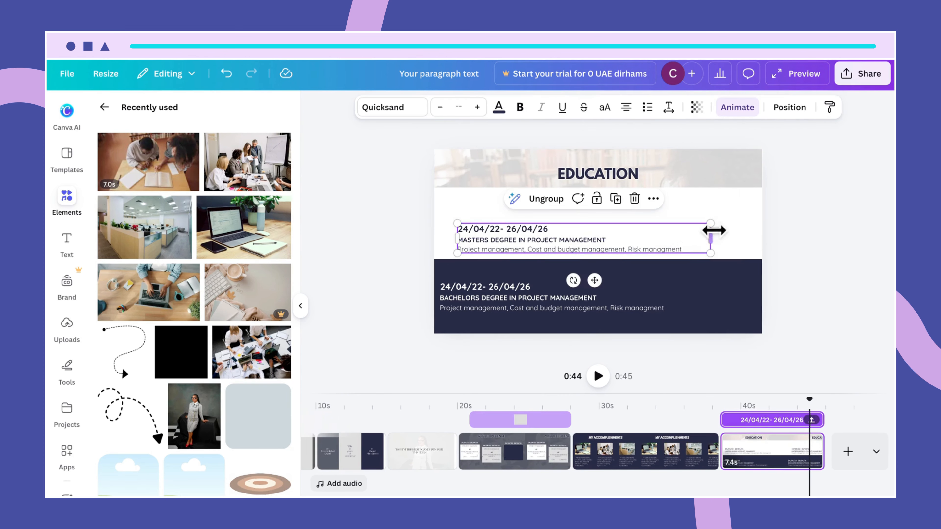
{"action": "key", "text": "ctrl+z"}
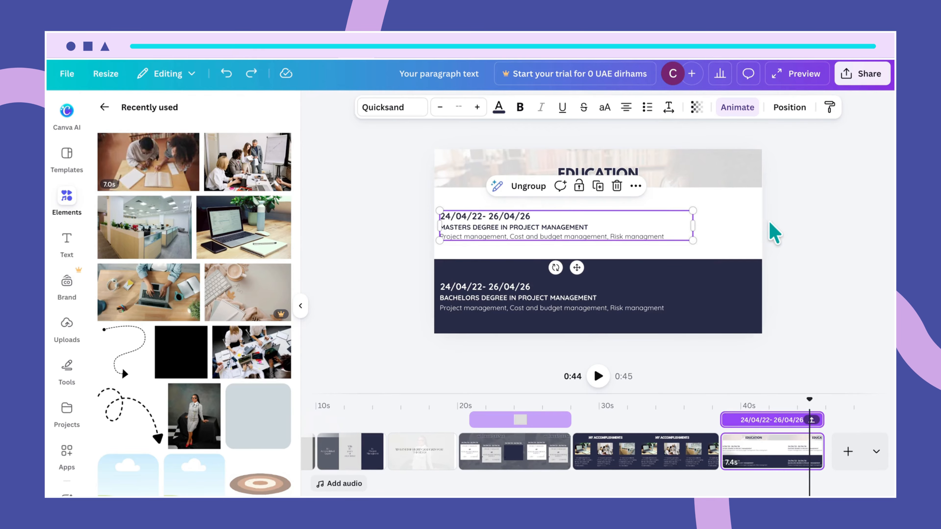
{"action": "left_click", "coordinate": [745, 233]}
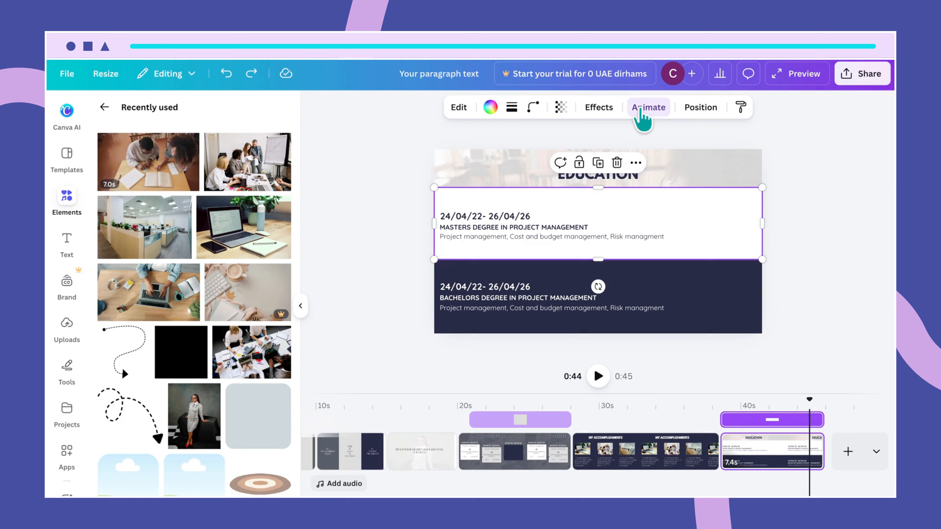
{"action": "left_click", "coordinate": [642, 111]}
{"action": "scroll", "coordinate": [222, 434], "scroll_direction": "down", "scroll_amount": 5}
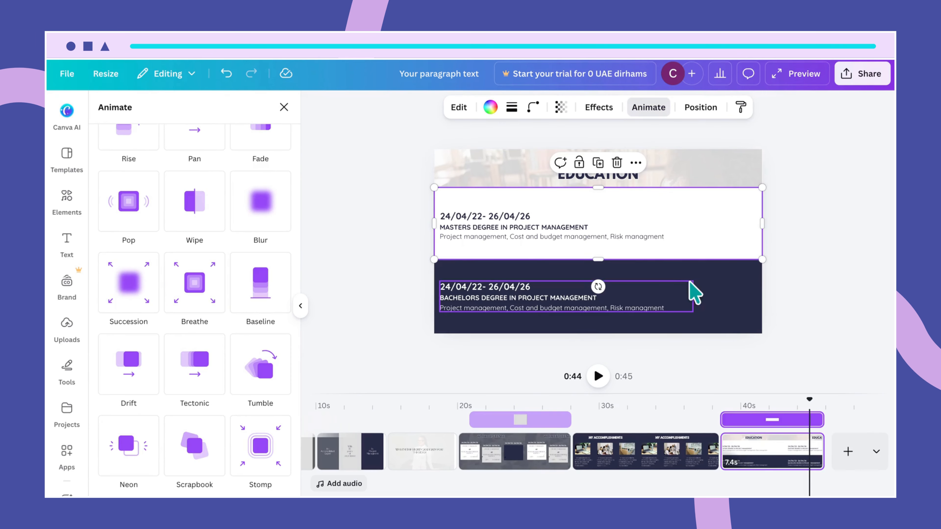
- Unlock the navy band and remove its Breathe animation
{"action": "left_click", "coordinate": [691, 290]}
{"action": "left_click", "coordinate": [718, 282]}
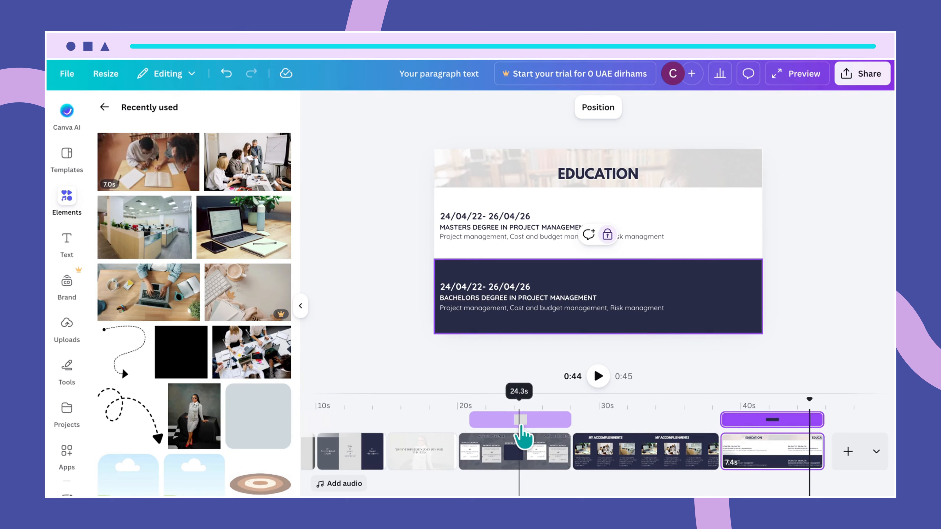
{"action": "left_click", "coordinate": [608, 236]}
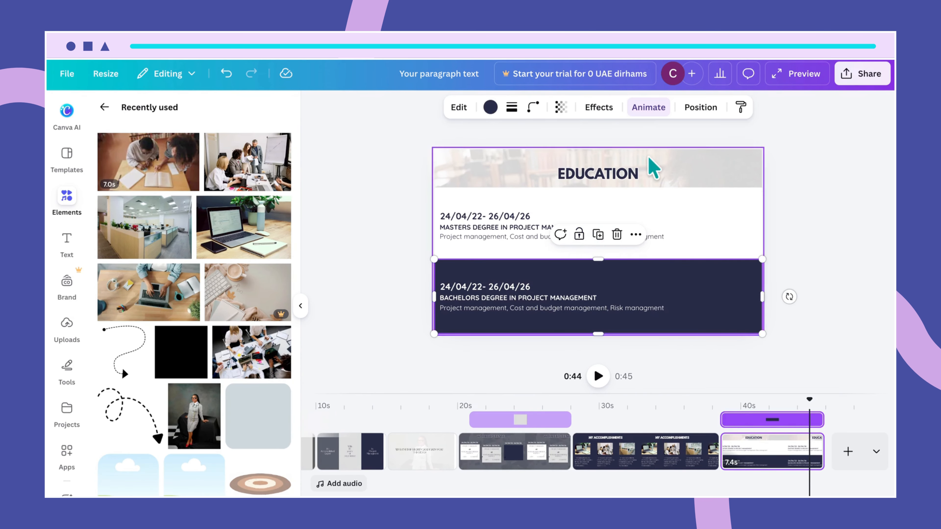
{"action": "left_click", "coordinate": [649, 107]}
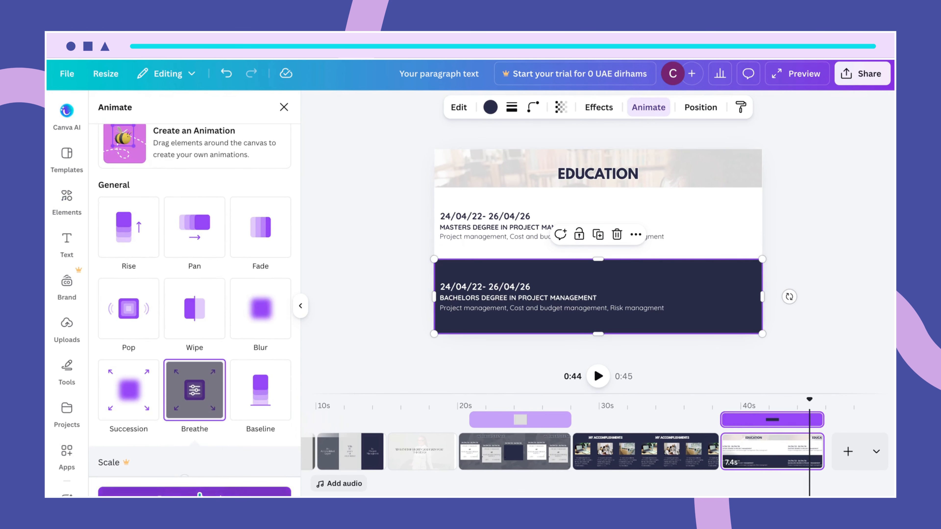
{"action": "left_click", "coordinate": [206, 491]}
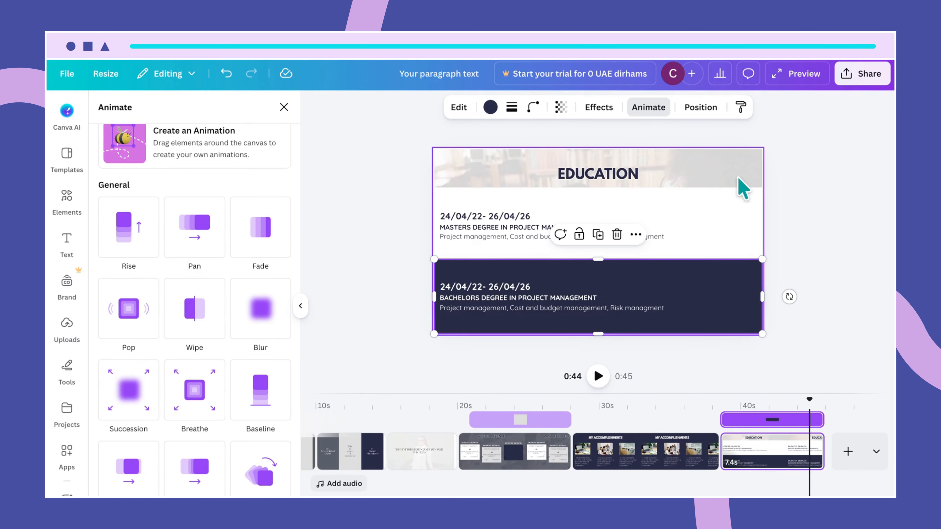
{"action": "left_click", "coordinate": [742, 189]}
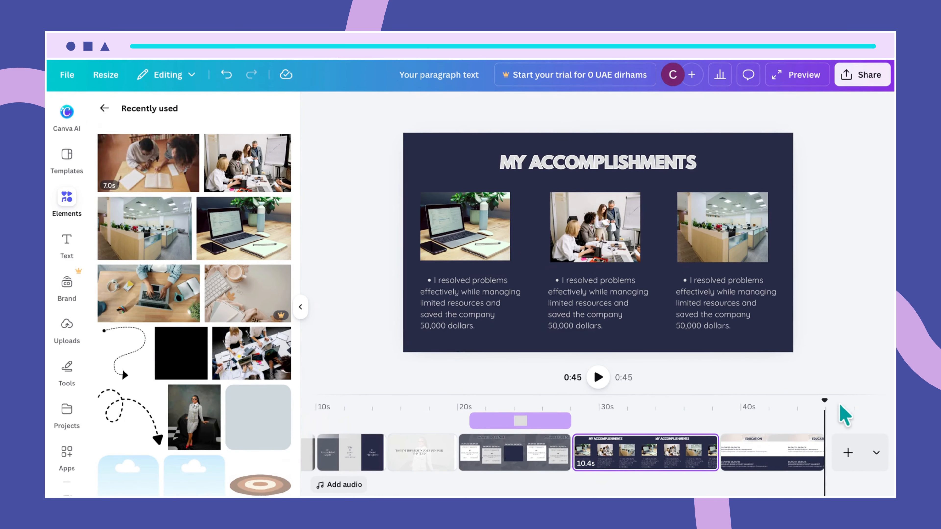
- Play back the "EDUCATION" page from its start to check the animations
{"action": "left_click", "coordinate": [770, 325]}
{"action": "left_click", "coordinate": [693, 462]}
{"action": "left_click", "coordinate": [751, 445]}
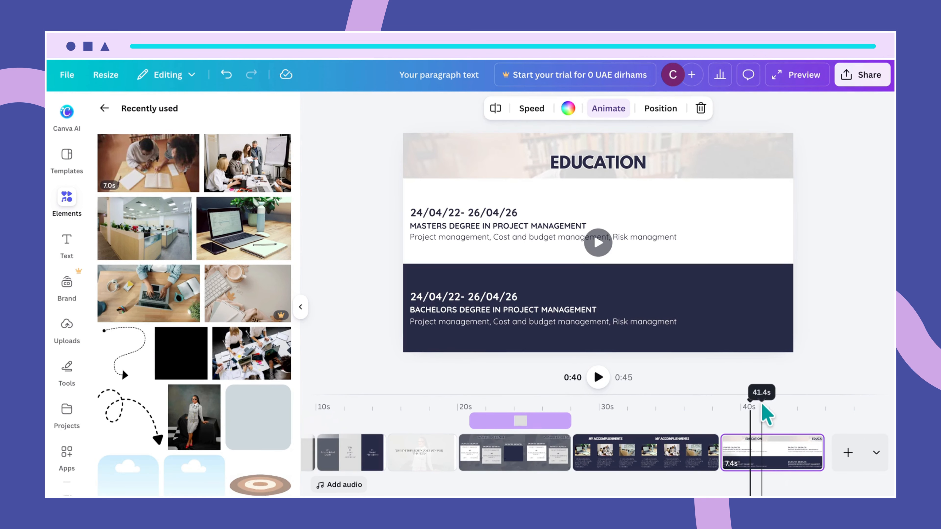
{"action": "left_click_drag", "start_coordinate": [734, 408], "coordinate": [722, 407]}
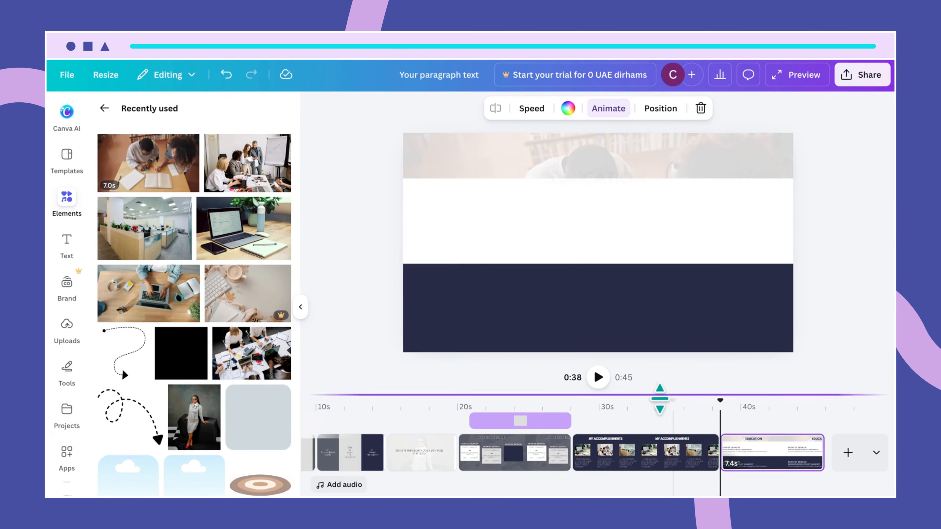
{"action": "left_click", "coordinate": [599, 378]}
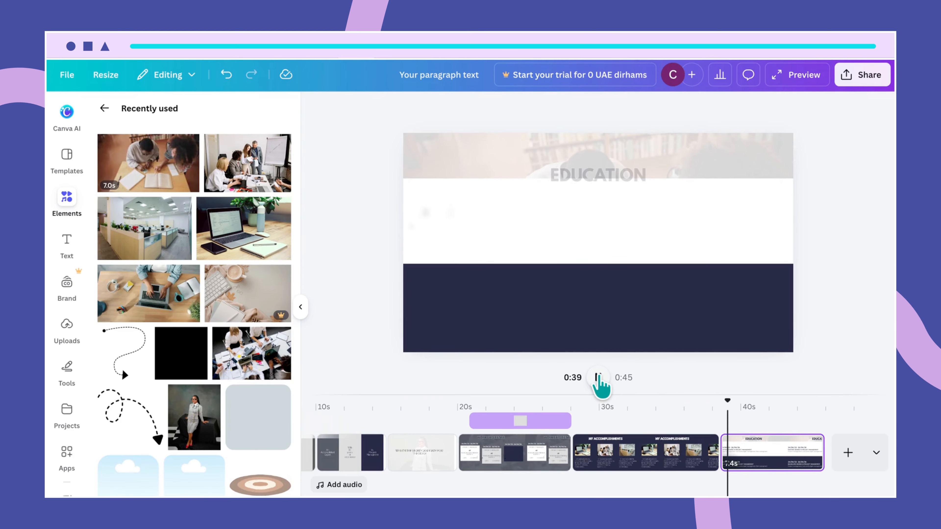